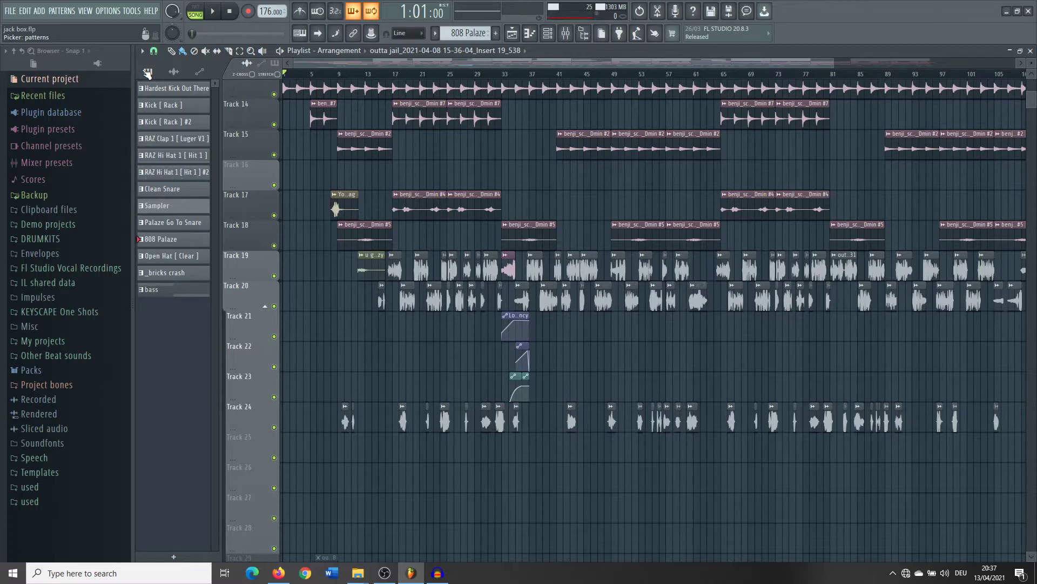
Step: Briefly bring up the mixer, then return to the playlist
{"action": "key", "text": "F9"}
{"action": "key", "text": "F9"}
{"action": "left_click", "coordinate": [565, 32]}
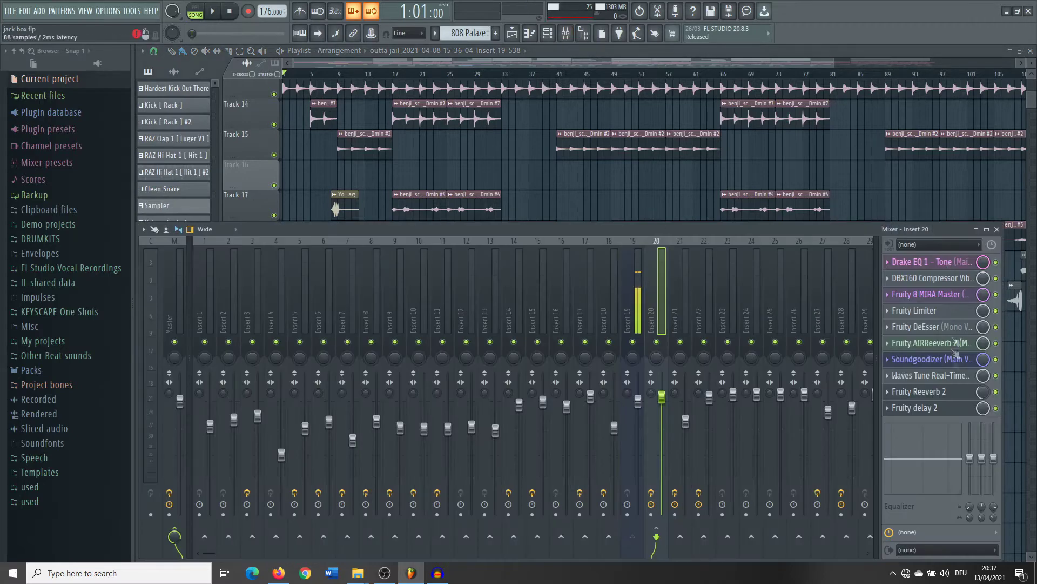
{"action": "left_click", "coordinate": [719, 59]}
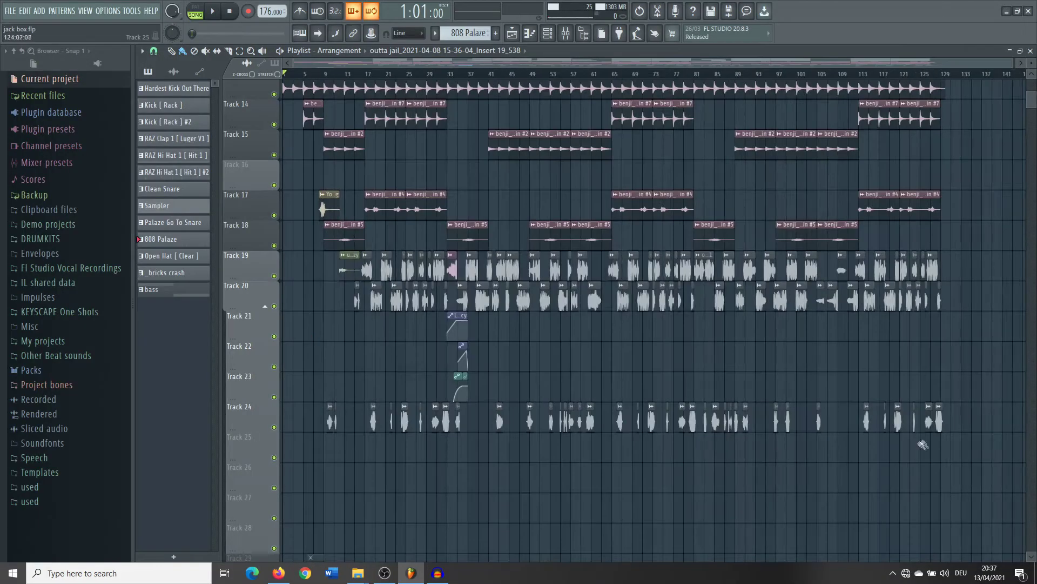
Step: Select the clips on tracks 19, 20 and 24, then solo Track 13
{"action": "left_click_drag", "start_coordinate": [988, 480], "coordinate": [285, 250]}
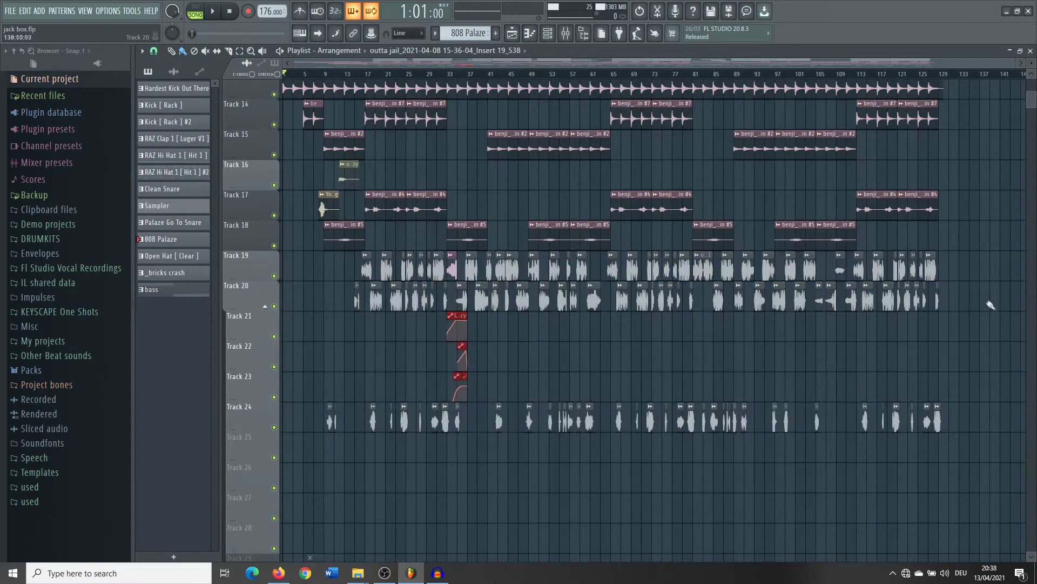
{"action": "mouse_move", "coordinate": [982, 310]}
{"action": "left_mouse_down"}
{"action": "mouse_move", "coordinate": [561, 292]}
{"action": "mouse_move", "coordinate": [289, 252]}
{"action": "left_mouse_up"}
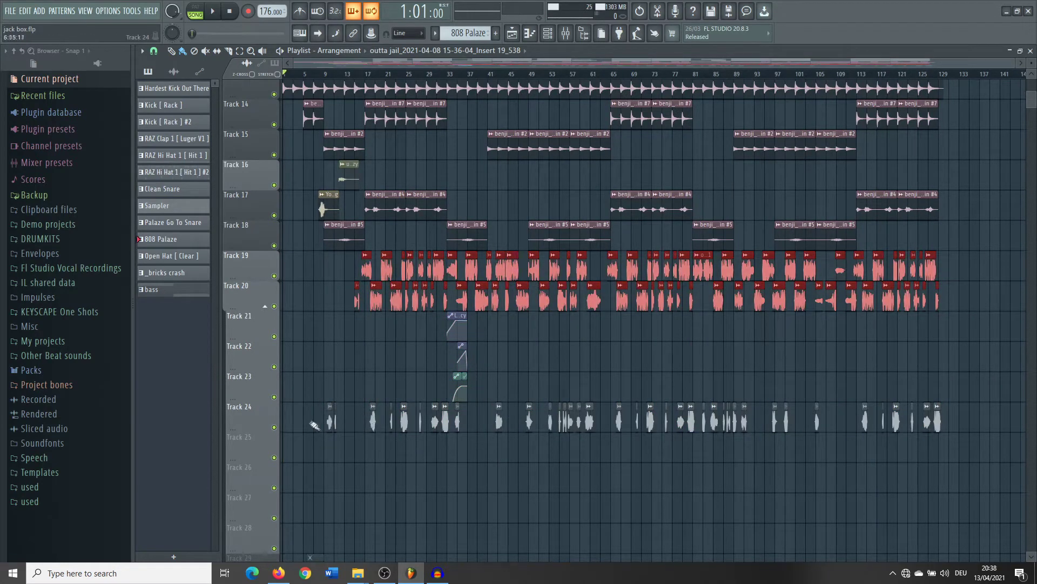
{"action": "left_click_drag", "start_coordinate": [308, 403], "coordinate": [994, 460]}
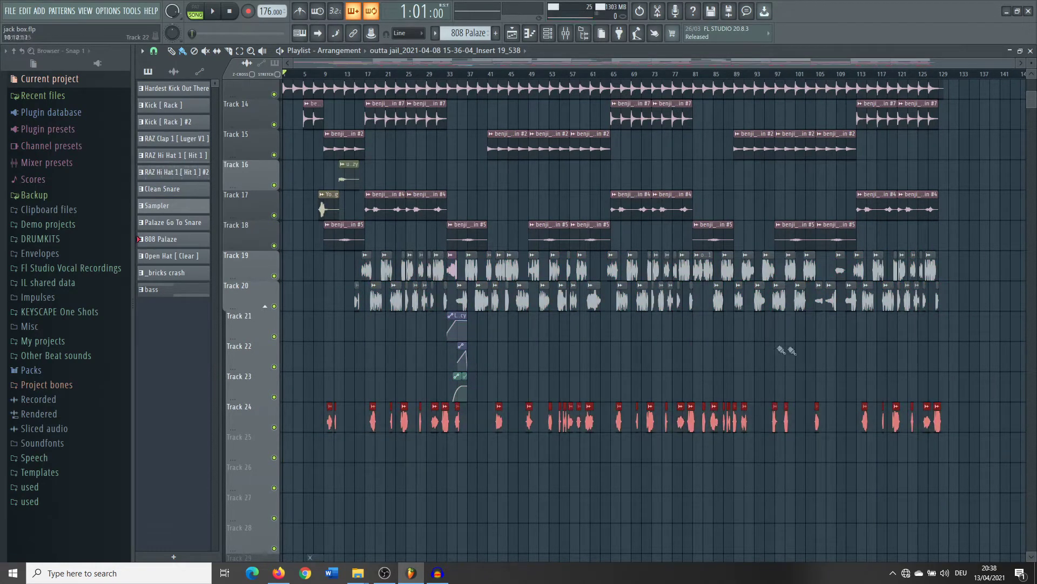
{"action": "scroll", "coordinate": [273, 195], "scroll_direction": "up", "scroll_amount": 4, "text": "ctrl"}
{"action": "scroll", "coordinate": [273, 195], "scroll_direction": "up", "scroll_amount": 4}
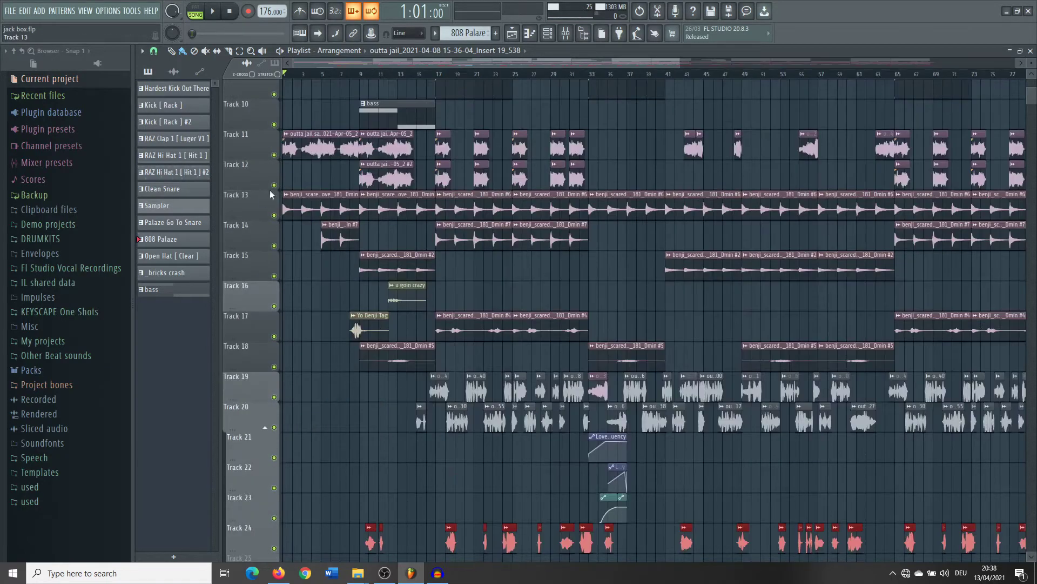
{"action": "right_click", "coordinate": [274, 215]}
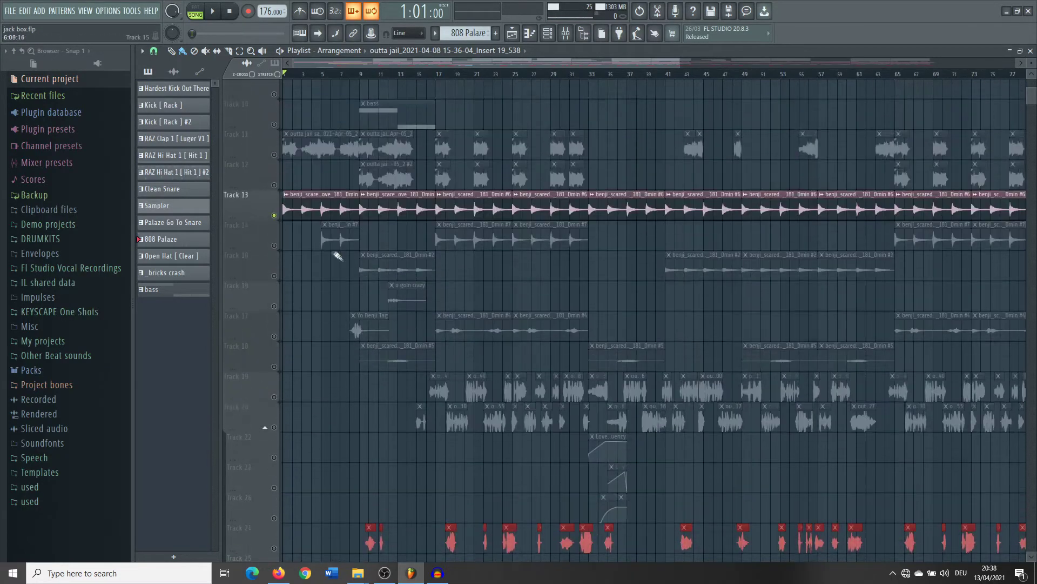
{"action": "scroll", "coordinate": [352, 294], "scroll_direction": "down", "scroll_amount": 2}
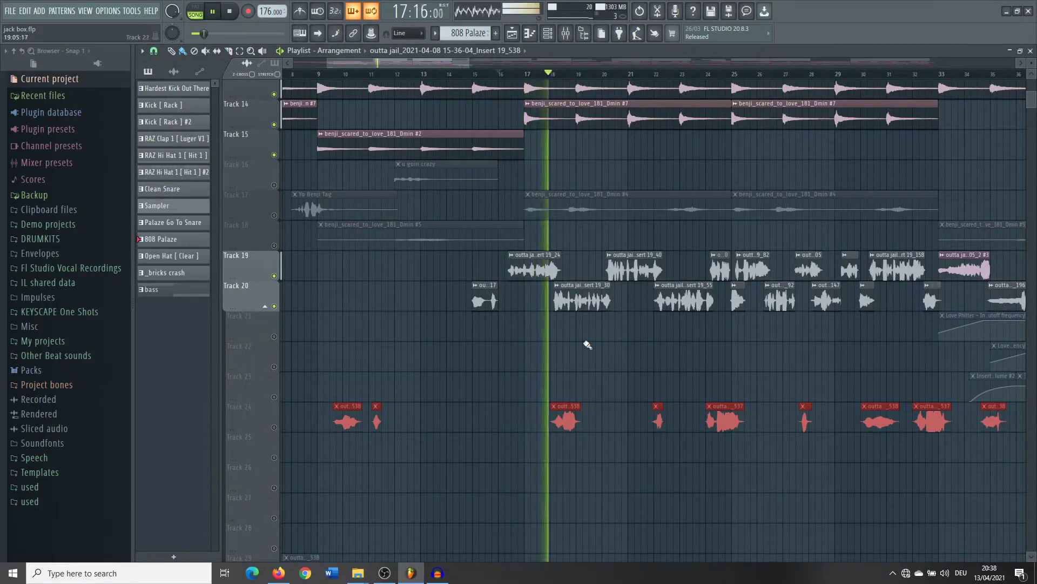
{"action": "scroll", "coordinate": [608, 320], "scroll_direction": "up", "scroll_amount": 5}
{"action": "scroll", "coordinate": [606, 324], "scroll_direction": "down", "scroll_amount": 5}
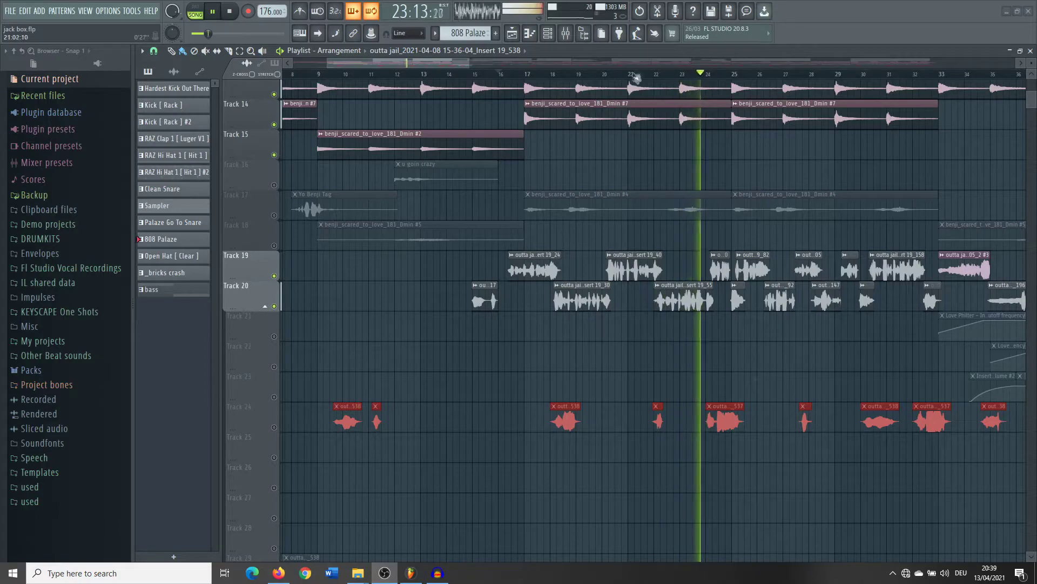
Step: Stop playback and bring up the mixer on Insert 20's vocal chain
{"action": "key", "text": "space"}
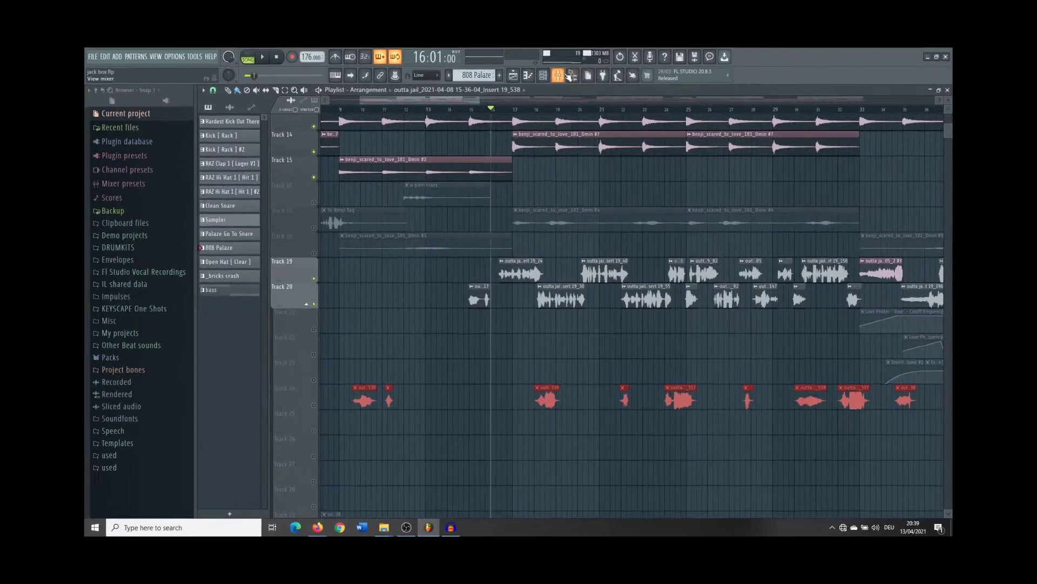
{"action": "left_click", "coordinate": [610, 58]}
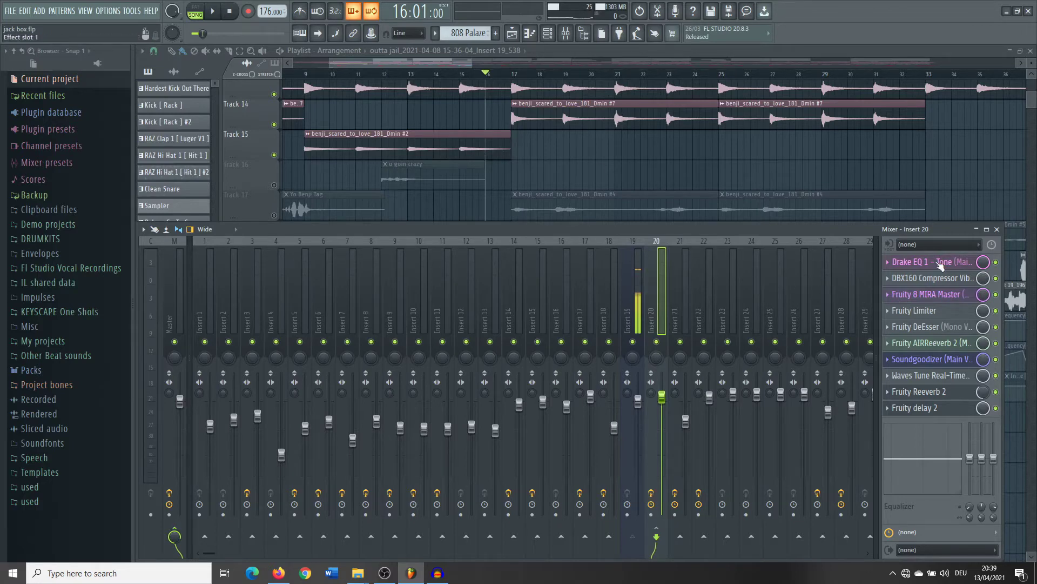
{"action": "left_click", "coordinate": [924, 271]}
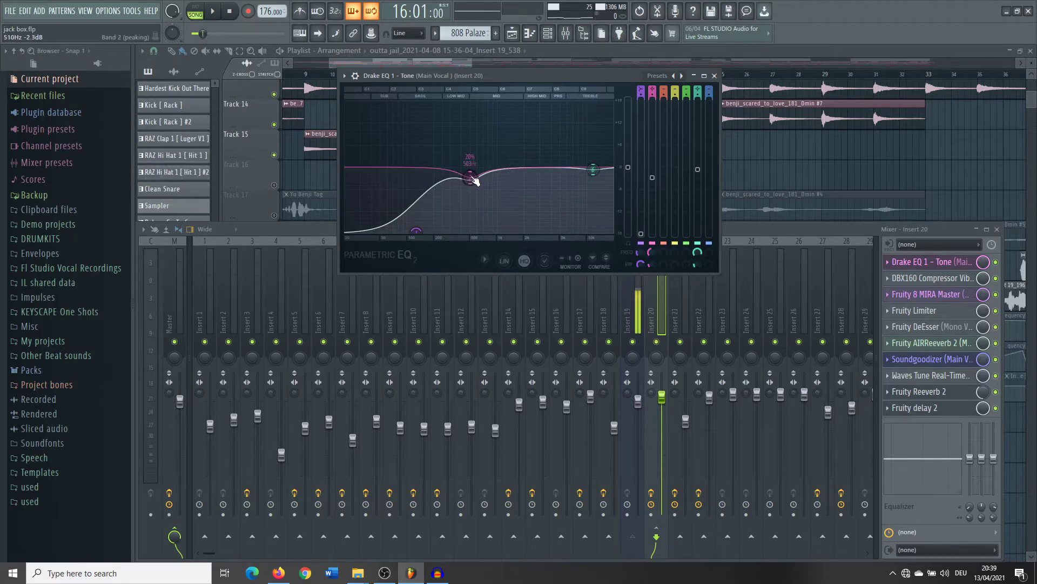
Step: Close Drake EQ, review DBX160 and Fruity 8 MIRA Master, then open Fruity Limiter
{"action": "left_click", "coordinate": [932, 261]}
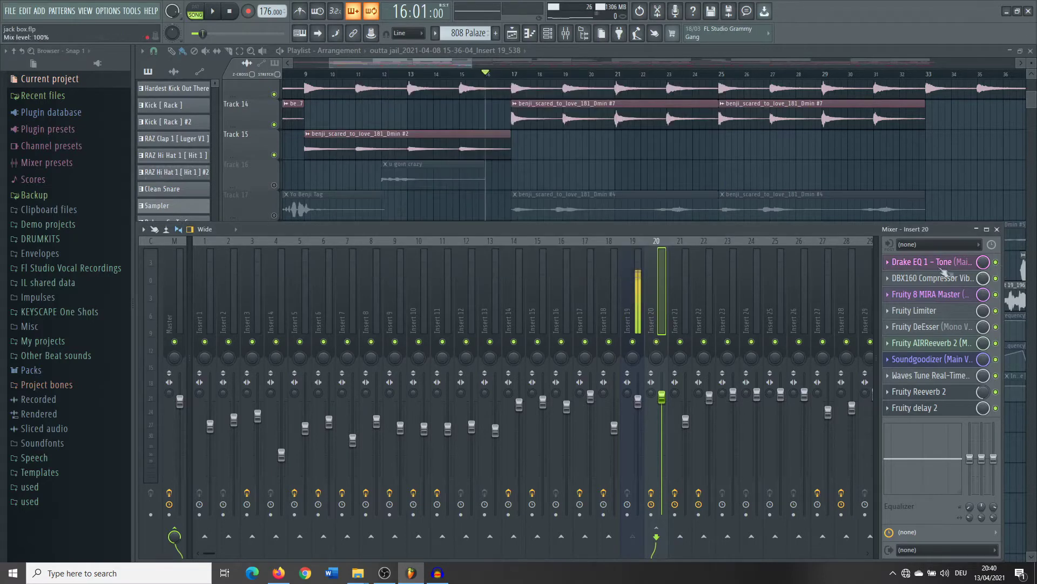
{"action": "left_click", "coordinate": [933, 278]}
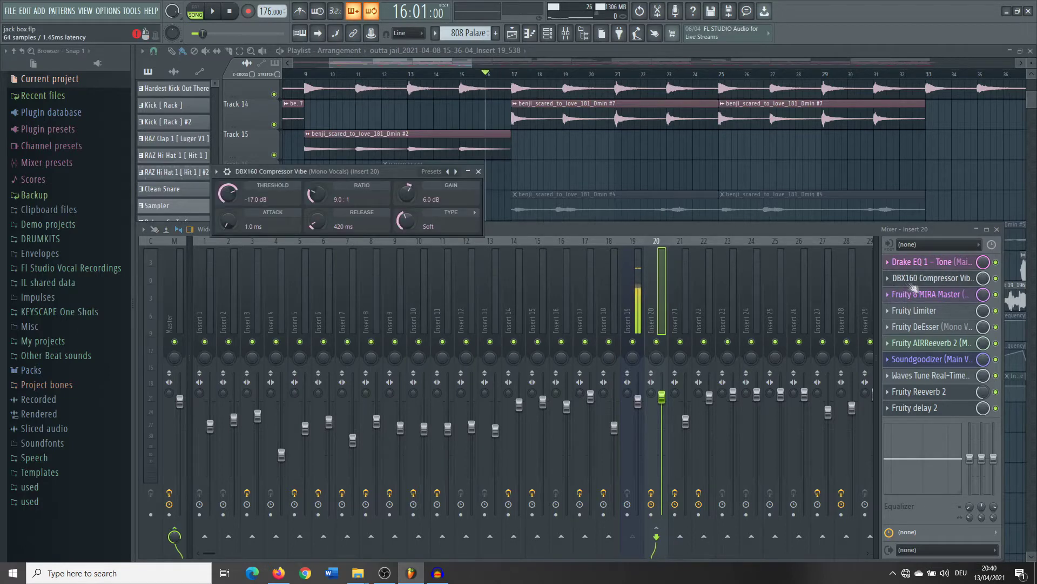
{"action": "left_click", "coordinate": [924, 294]}
{"action": "left_click_drag", "start_coordinate": [615, 83], "coordinate": [630, 82]}
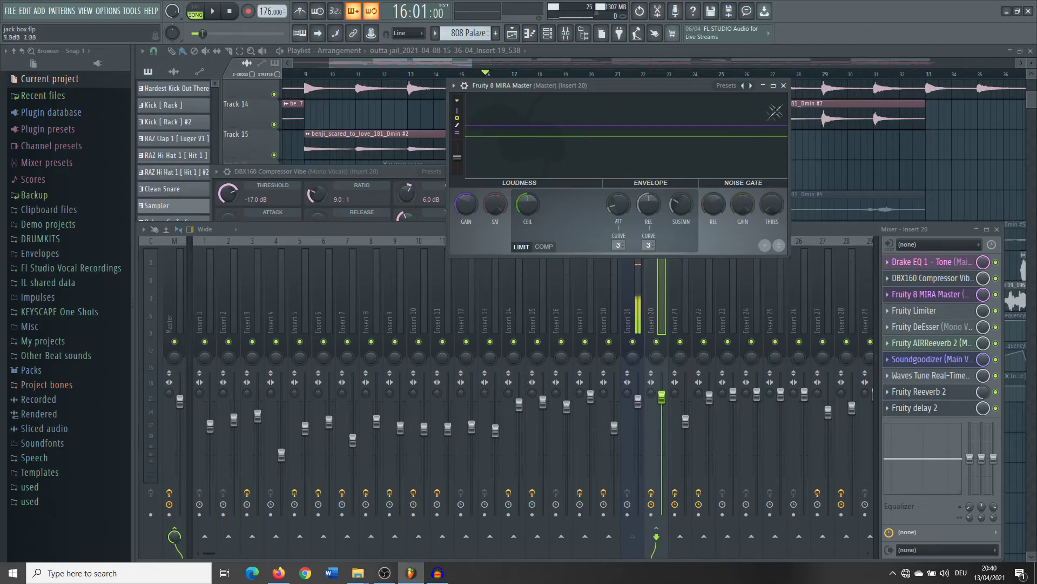
{"action": "left_click", "coordinate": [783, 87]}
{"action": "left_click", "coordinate": [914, 310]}
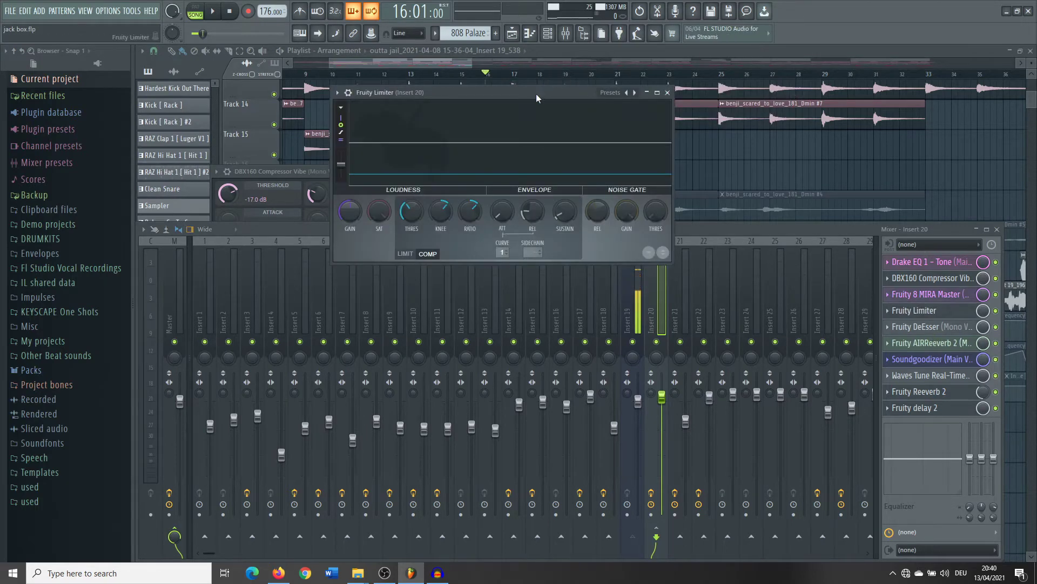
Step: Close Fruity Limiter, view and close Fruity DeEsser, and bring up AIRReeverb 2's EQ
{"action": "left_click_drag", "start_coordinate": [537, 98], "coordinate": [522, 73]}
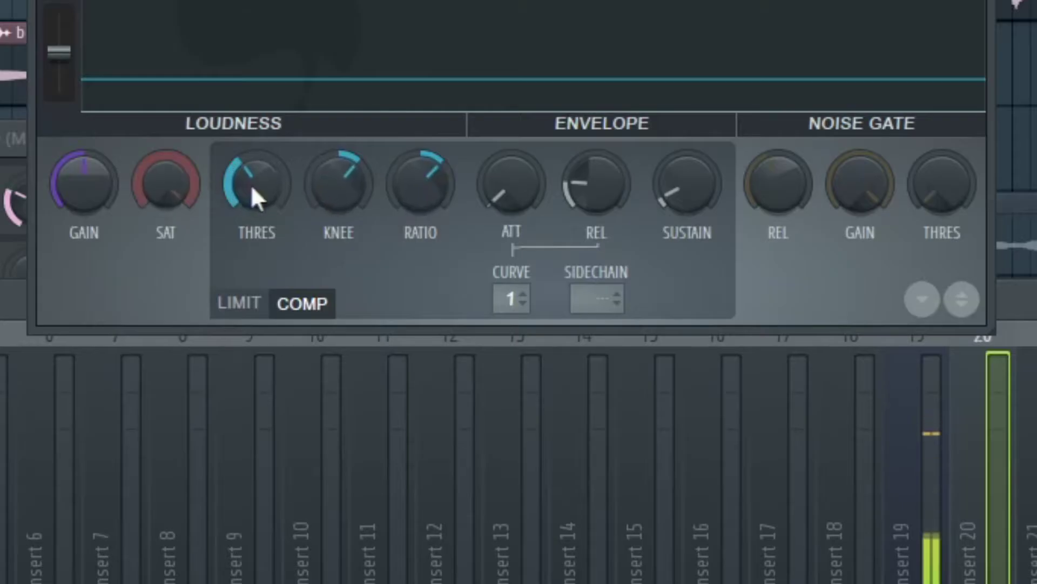
{"action": "left_click", "coordinate": [913, 311]}
{"action": "left_click", "coordinate": [943, 329]}
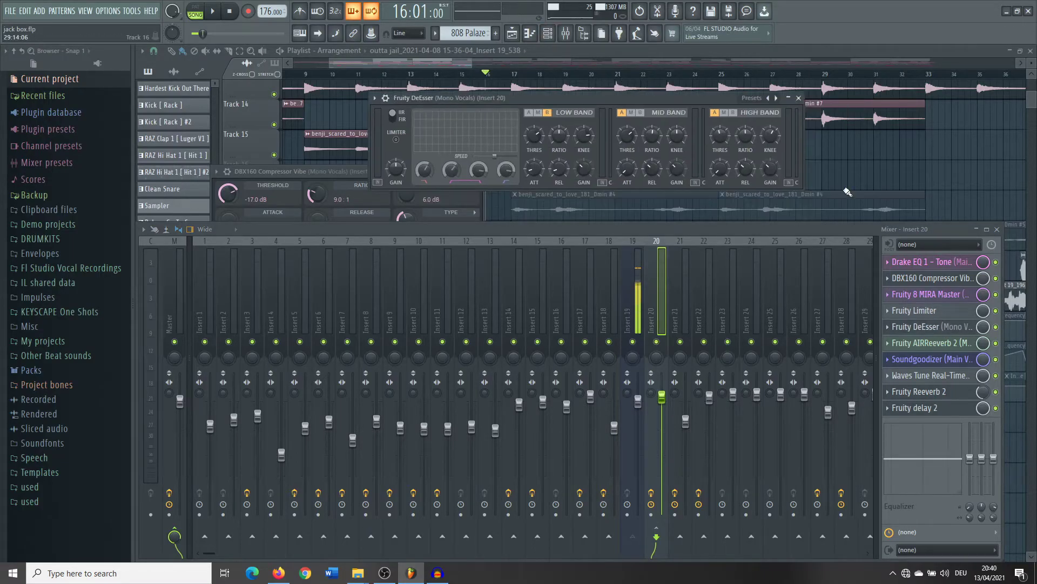
{"action": "left_click", "coordinate": [799, 98]}
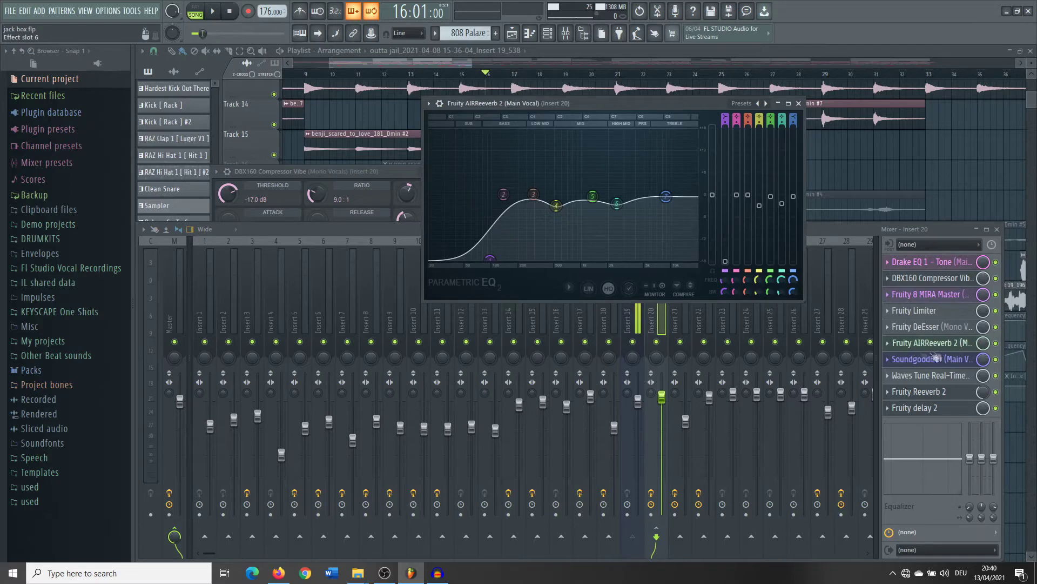
Step: Move aside and close AIRReeverb 2's parametric EQ window, then open Soundgoodizer
{"action": "left_click_drag", "start_coordinate": [578, 103], "coordinate": [517, 103]}
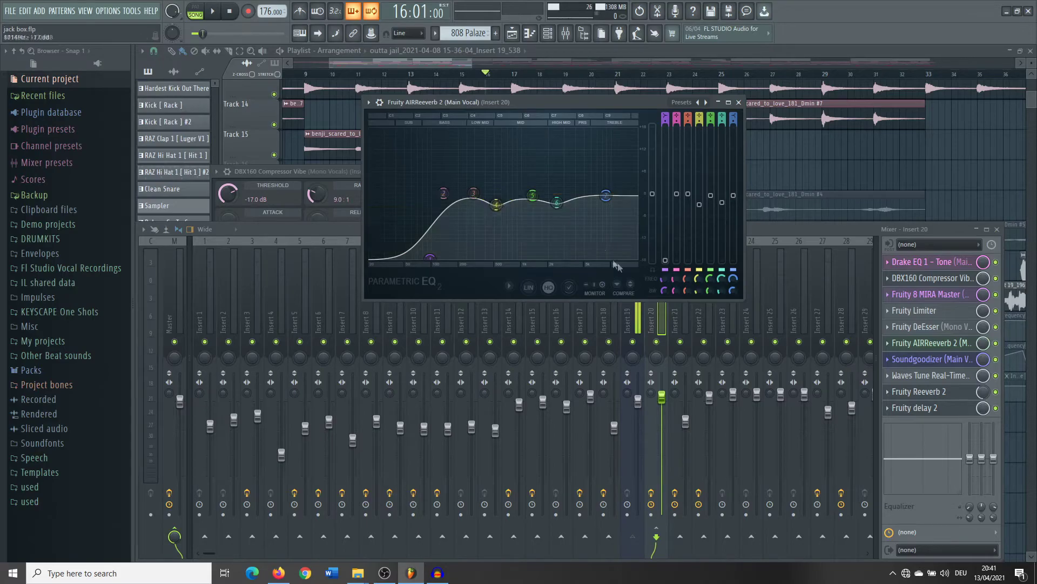
{"action": "left_click", "coordinate": [932, 343]}
{"action": "left_click", "coordinate": [932, 359]}
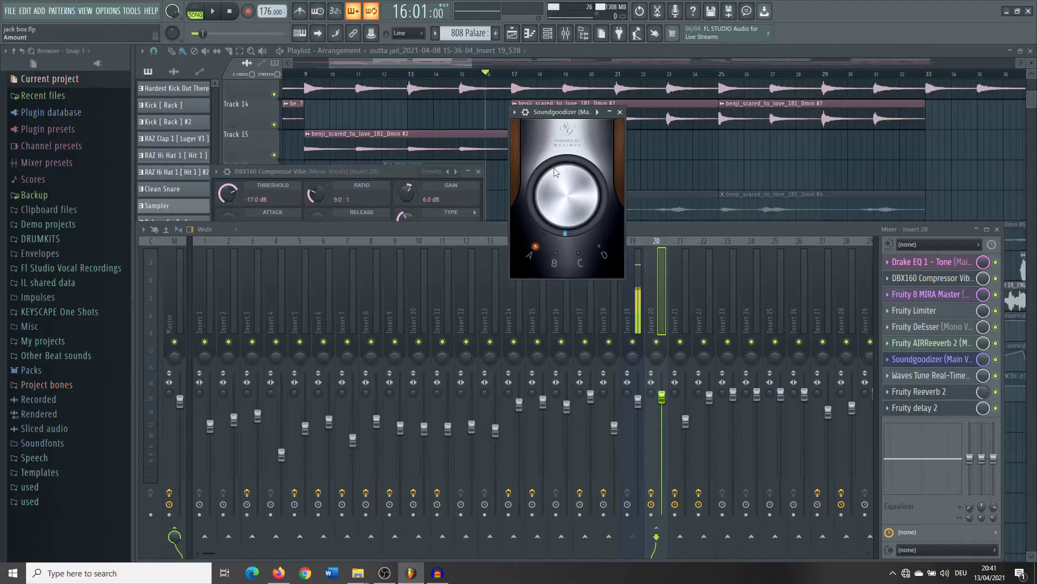
Step: Reposition and close the Soundgoodizer window, then open Waves Tune Real-Time
{"action": "left_click_drag", "start_coordinate": [570, 112], "coordinate": [556, 103]}
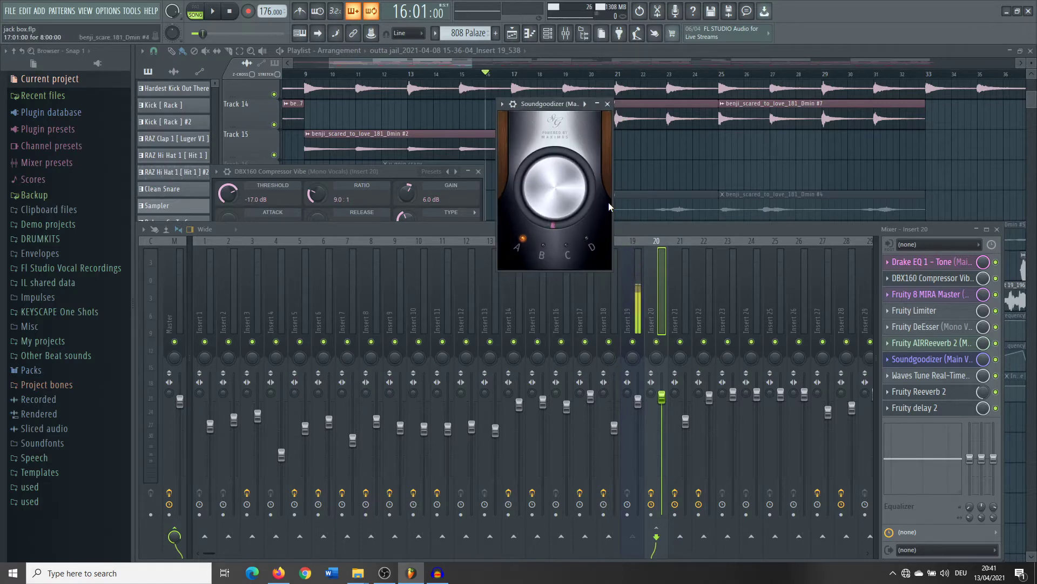
{"action": "left_click_drag", "start_coordinate": [610, 118], "coordinate": [587, 110]}
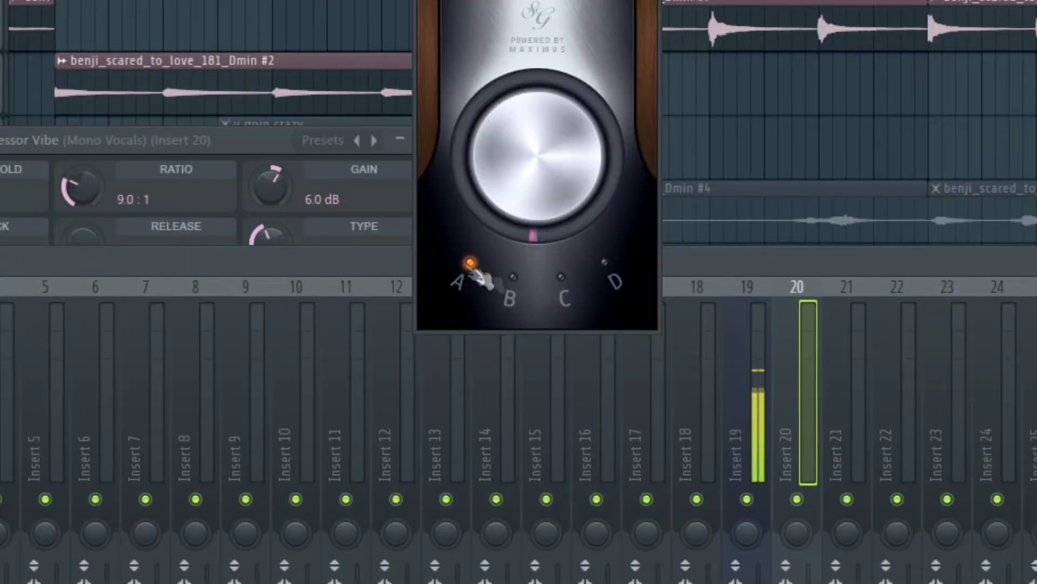
{"action": "left_click_drag", "start_coordinate": [589, 101], "coordinate": [561, 97]}
{"action": "left_click", "coordinate": [557, 93]}
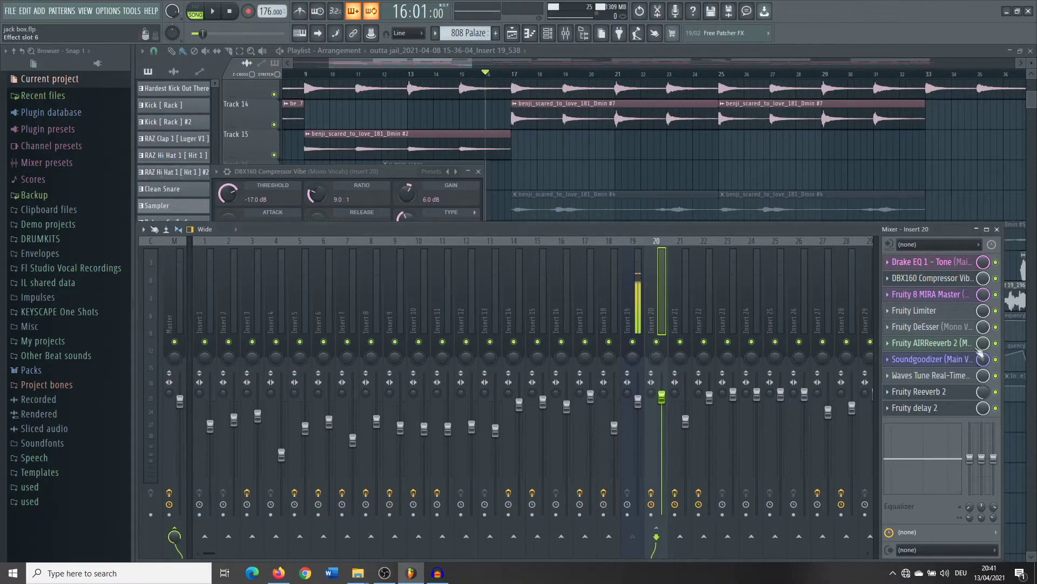
{"action": "left_click", "coordinate": [944, 374]}
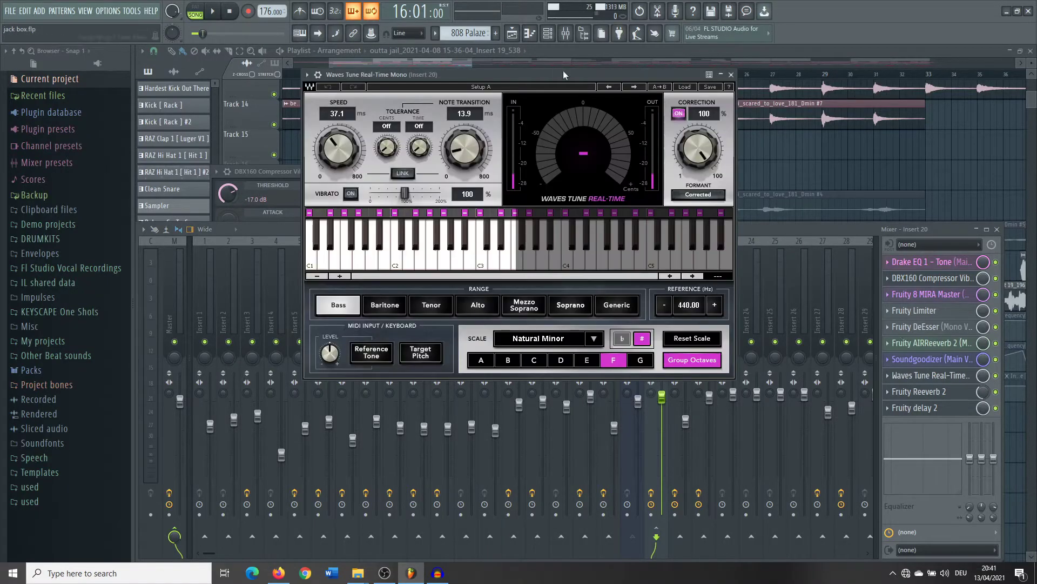
{"action": "left_click_drag", "start_coordinate": [560, 75], "coordinate": [661, 84]}
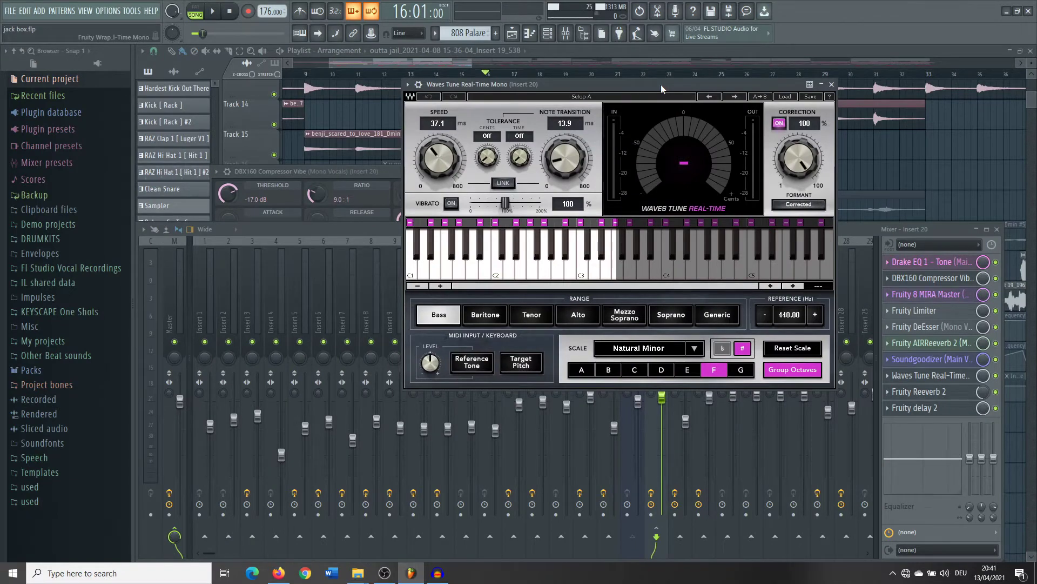
{"action": "left_click_drag", "start_coordinate": [524, 84], "coordinate": [491, 81]}
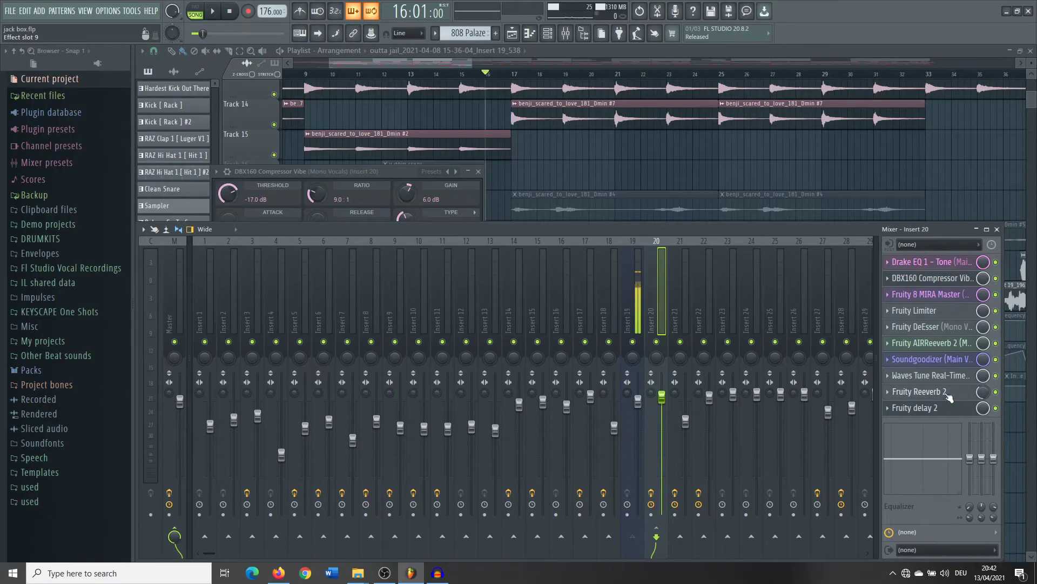
Step: Open and arrange the Fruity Reeverb 2 and Fruity delay 2 windows, then close the mixer
{"action": "left_click", "coordinate": [919, 392]}
{"action": "left_click_drag", "start_coordinate": [425, 116], "coordinate": [494, 94]}
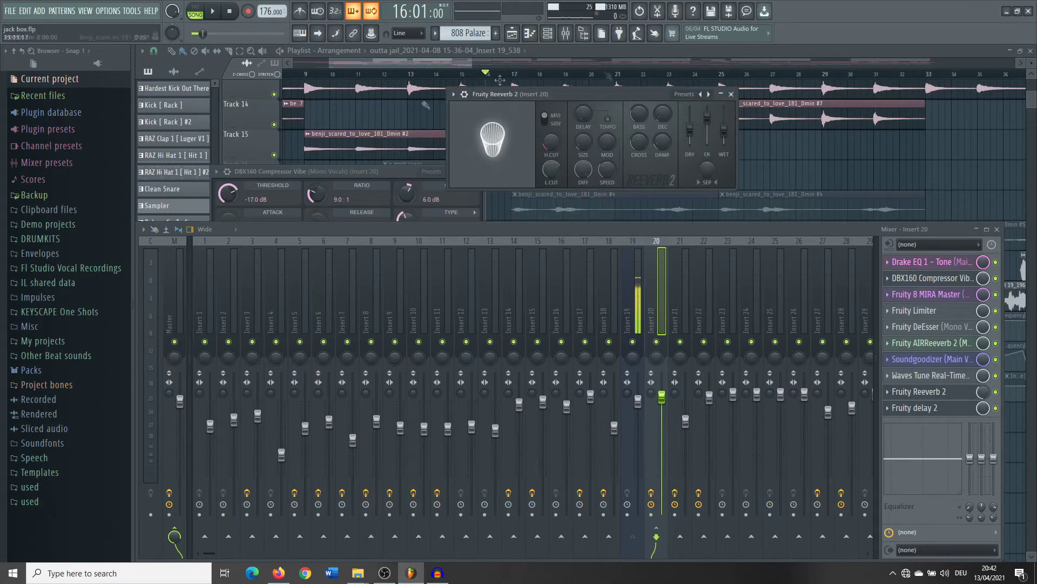
{"action": "left_click", "coordinate": [914, 407]}
{"action": "left_click_drag", "start_coordinate": [518, 97], "coordinate": [681, 101]}
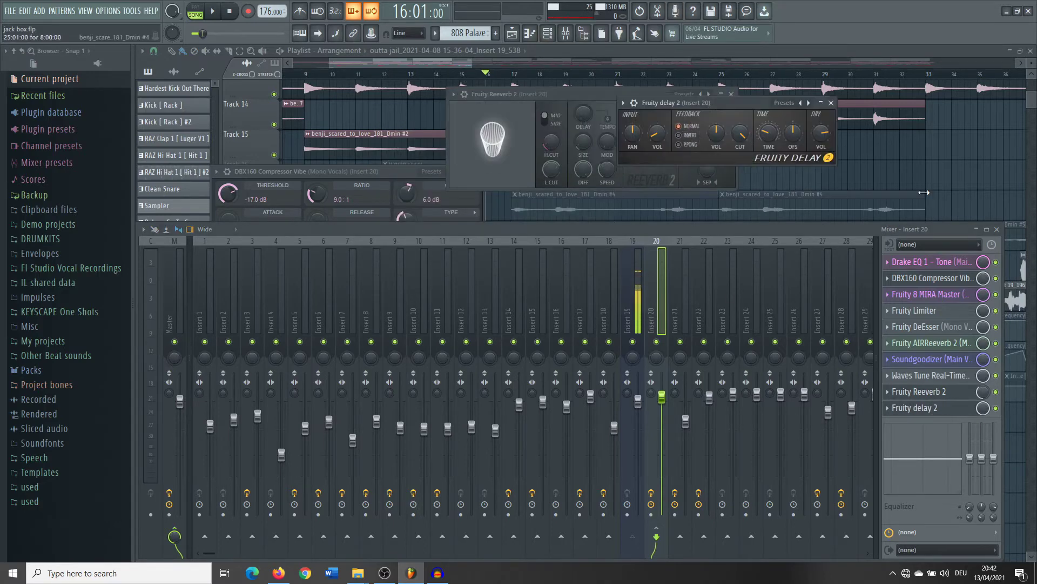
{"action": "key", "text": "F12"}
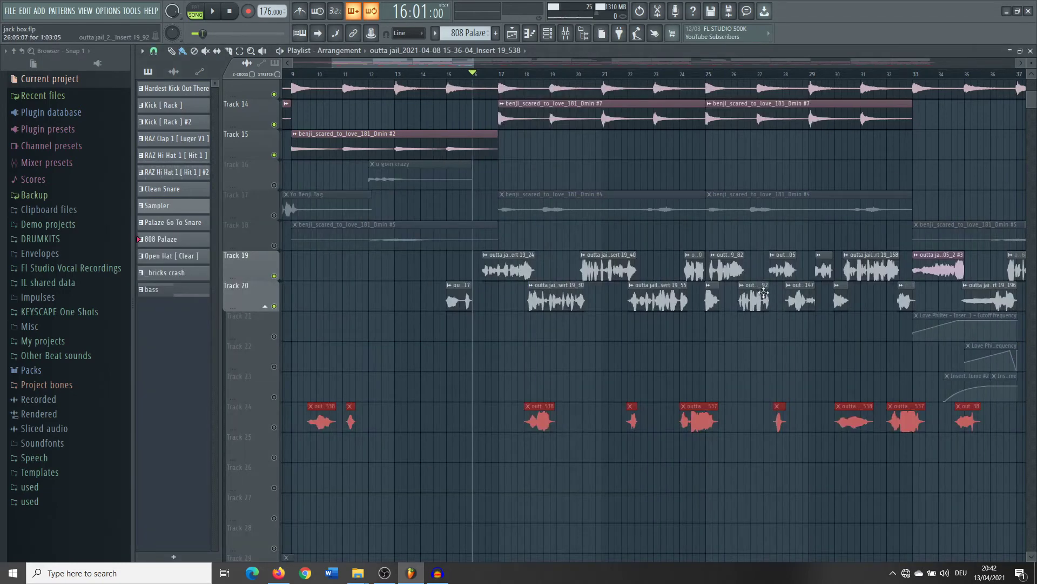
Step: Play the arrangement from bar 13 to hear the vocal effects, then stop
{"action": "key", "text": "space"}
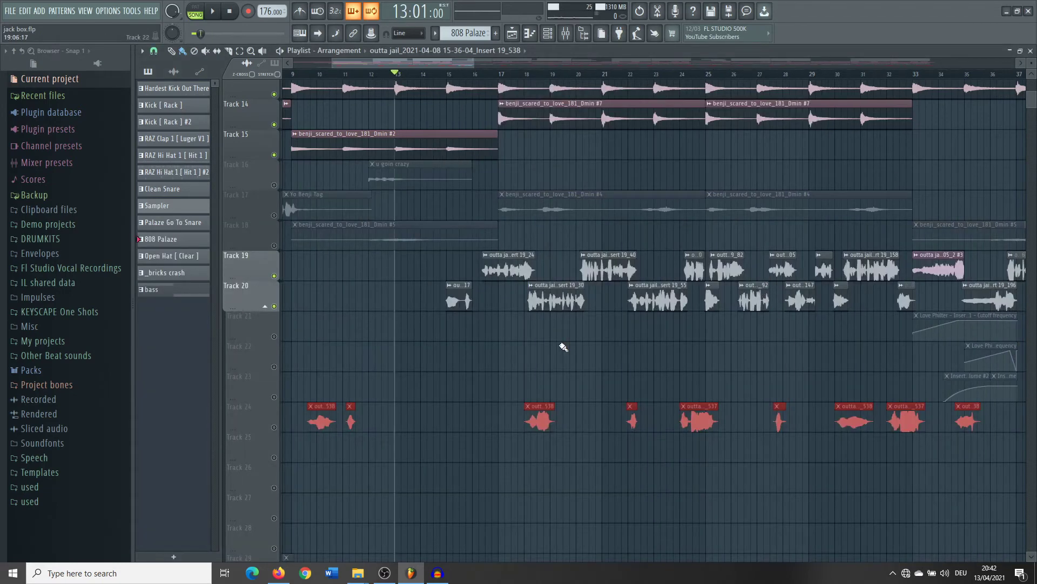
{"action": "key", "text": "space"}
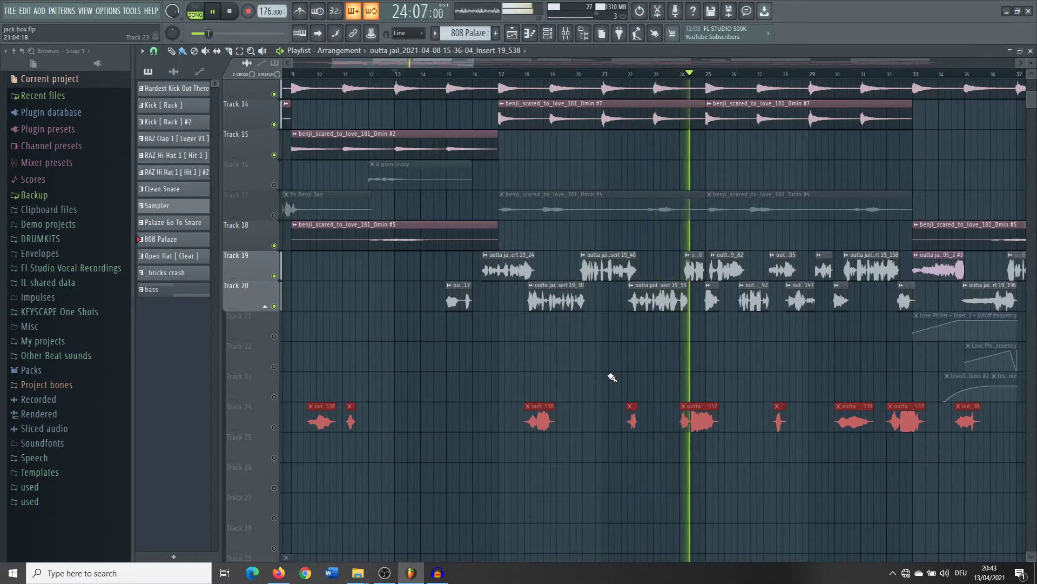
{"action": "key", "text": "space"}
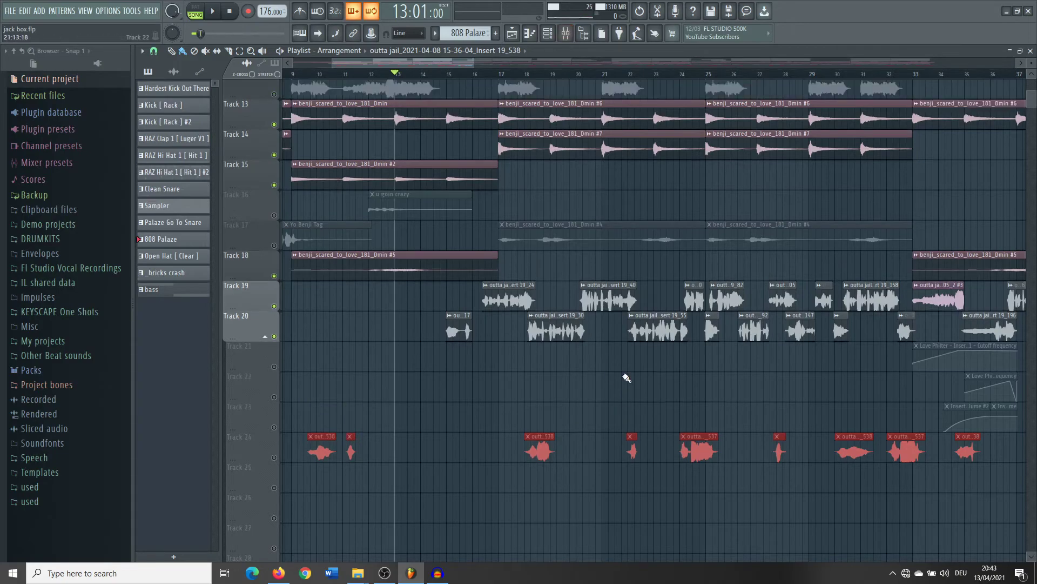
{"action": "scroll", "coordinate": [611, 378], "scroll_direction": "down", "scroll_amount": 1}
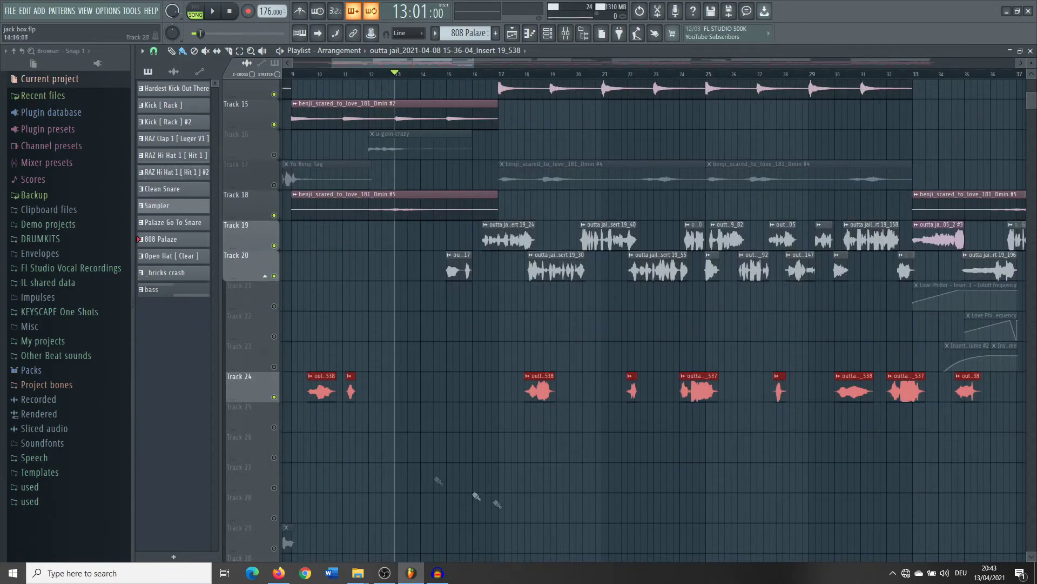
{"action": "scroll", "coordinate": [496, 504], "scroll_direction": "down", "scroll_amount": 5}
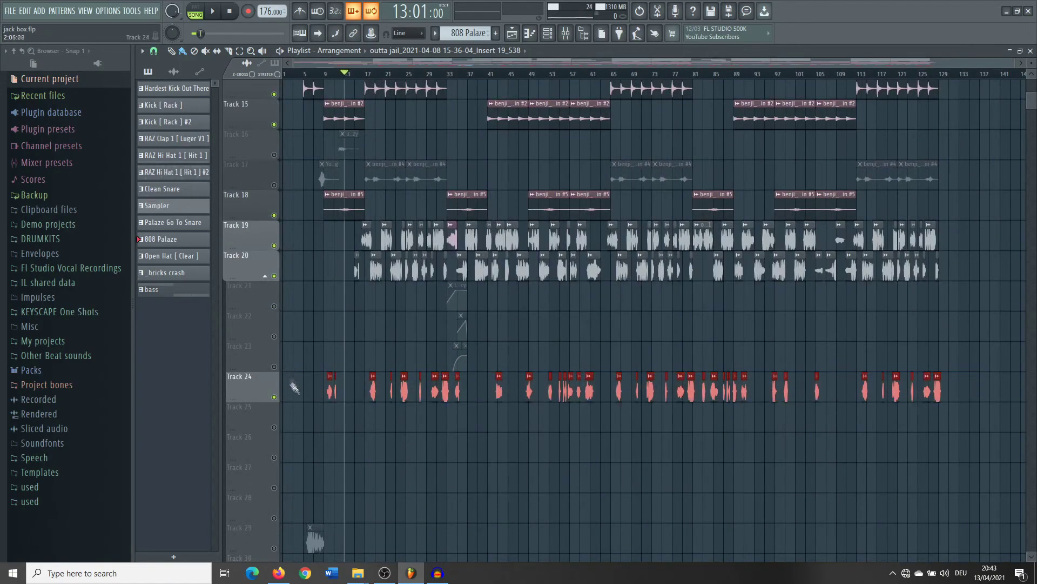
{"action": "scroll", "coordinate": [295, 401], "scroll_direction": "up", "scroll_amount": 3}
{"action": "scroll", "coordinate": [315, 407], "scroll_direction": "up", "scroll_amount": 2}
{"action": "scroll", "coordinate": [313, 380], "scroll_direction": "down", "scroll_amount": 4}
Step: Copy Insert 20's saved track state onto Insert 21 and open its Fruity parametric EQ 2
{"action": "left_click", "coordinate": [565, 32]}
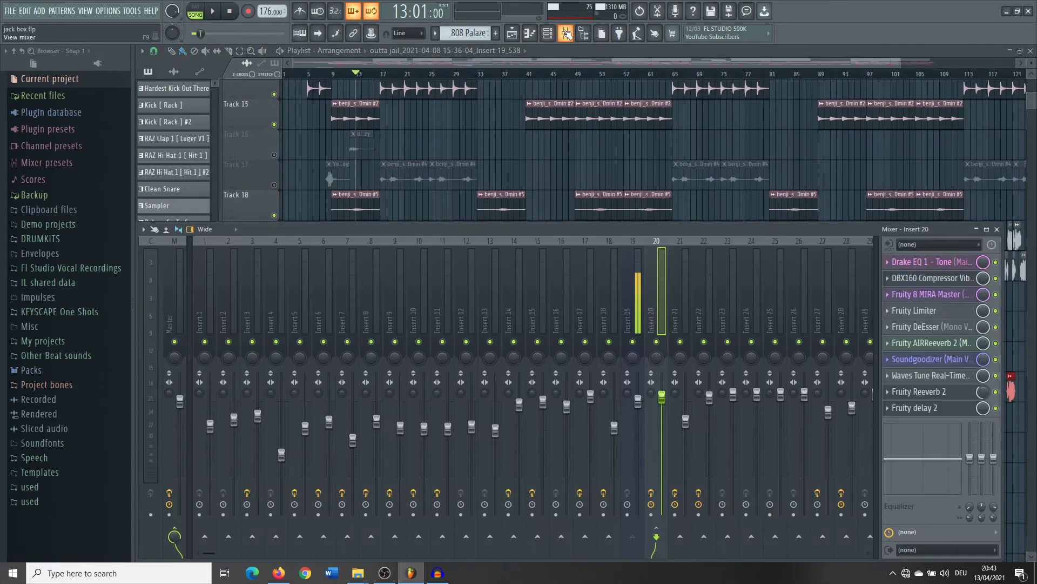
{"action": "right_click", "coordinate": [667, 242]}
{"action": "mouse_move", "coordinate": [719, 295]}
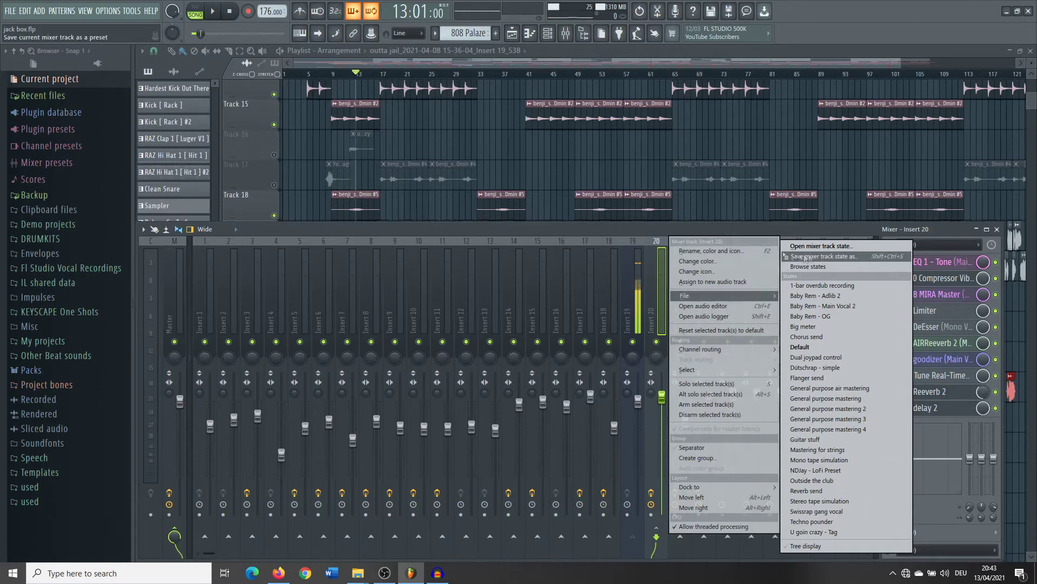
{"action": "left_click", "coordinate": [634, 340]}
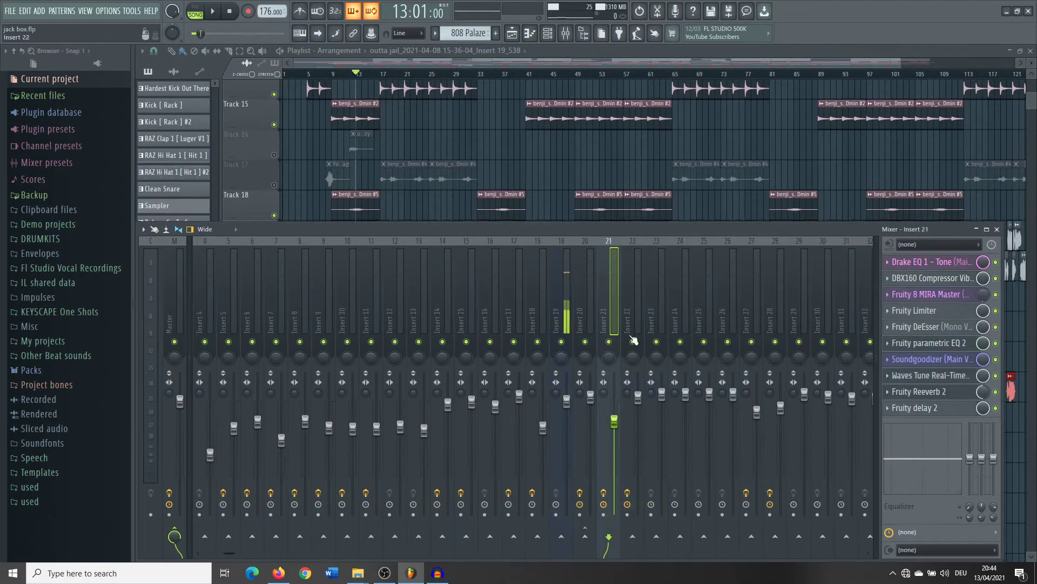
{"action": "scroll", "coordinate": [608, 289], "scroll_direction": "up", "scroll_amount": 1}
{"action": "scroll", "coordinate": [584, 300], "scroll_direction": "down", "scroll_amount": 4}
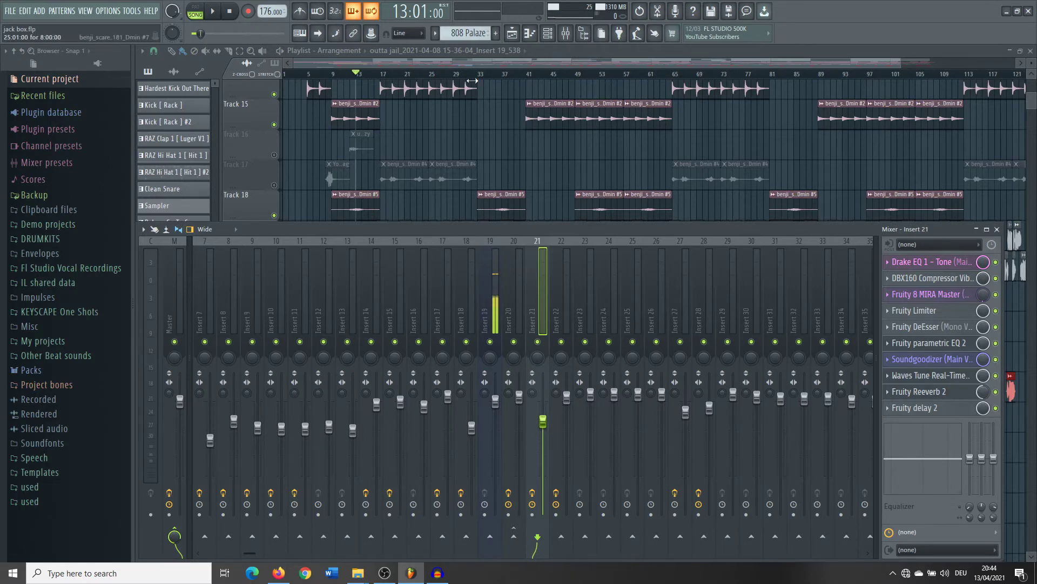
{"action": "left_click", "coordinate": [941, 344]}
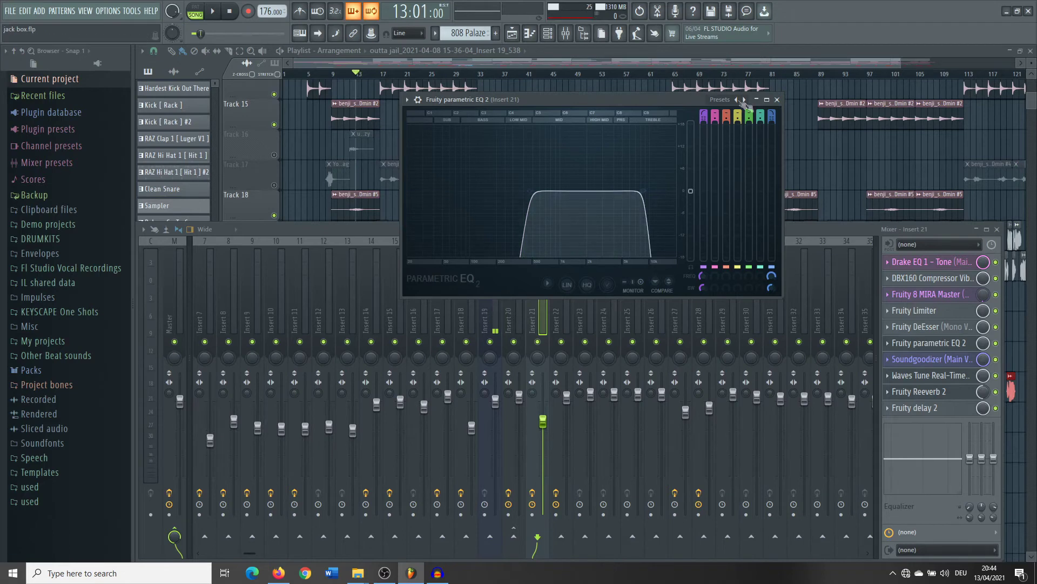
Step: Close Insert 21's parametric EQ, open its Fruity Reeverb 2, then hide the mixer
{"action": "left_click", "coordinate": [777, 100]}
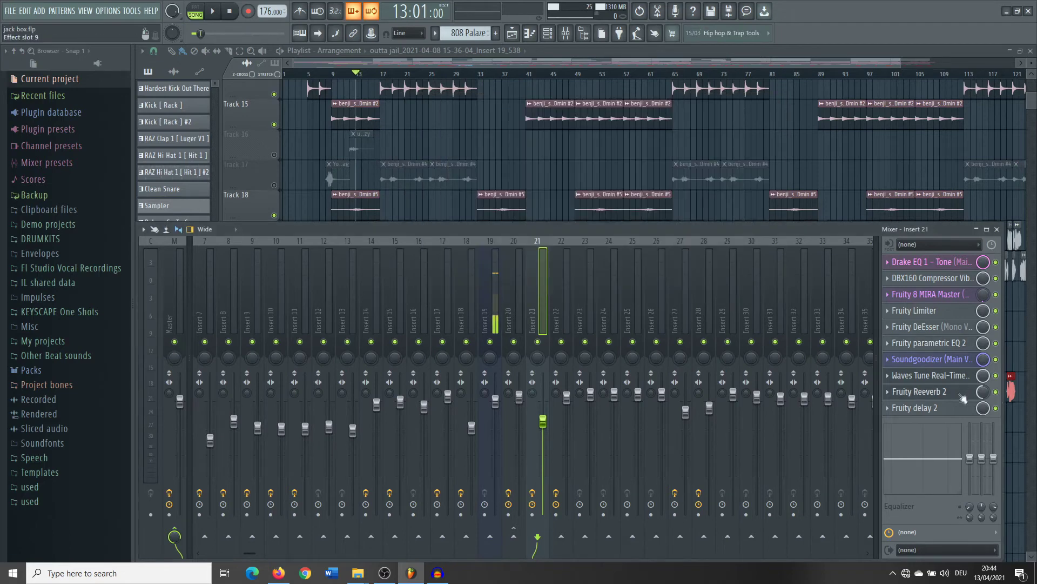
{"action": "left_click", "coordinate": [973, 391]}
{"action": "left_click", "coordinate": [703, 64]}
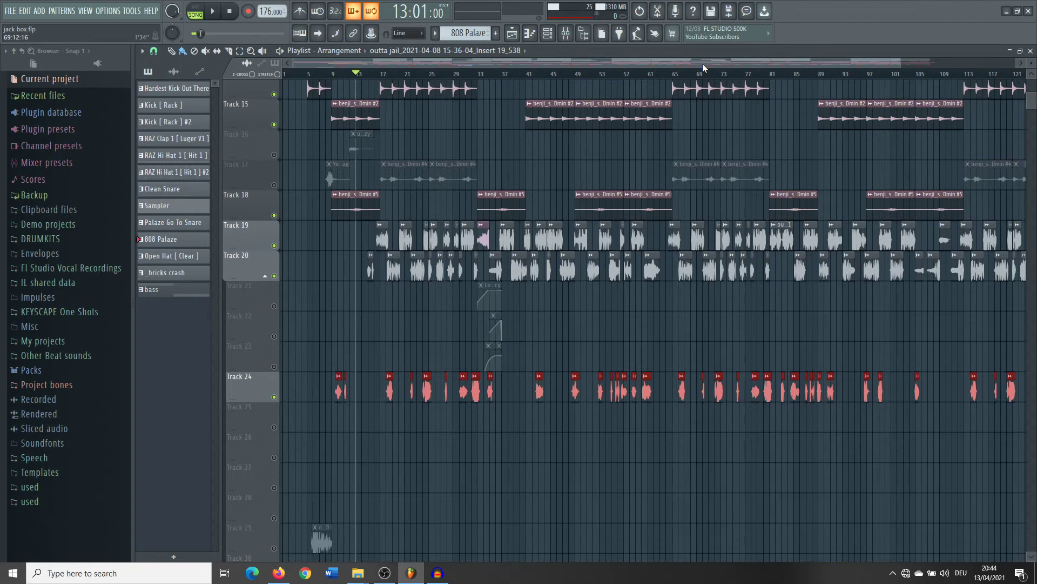
Step: Play back the vocal and ad-lib section from bar 17, then stop playback
{"action": "left_click_drag", "start_coordinate": [703, 64], "coordinate": [512, 425]}
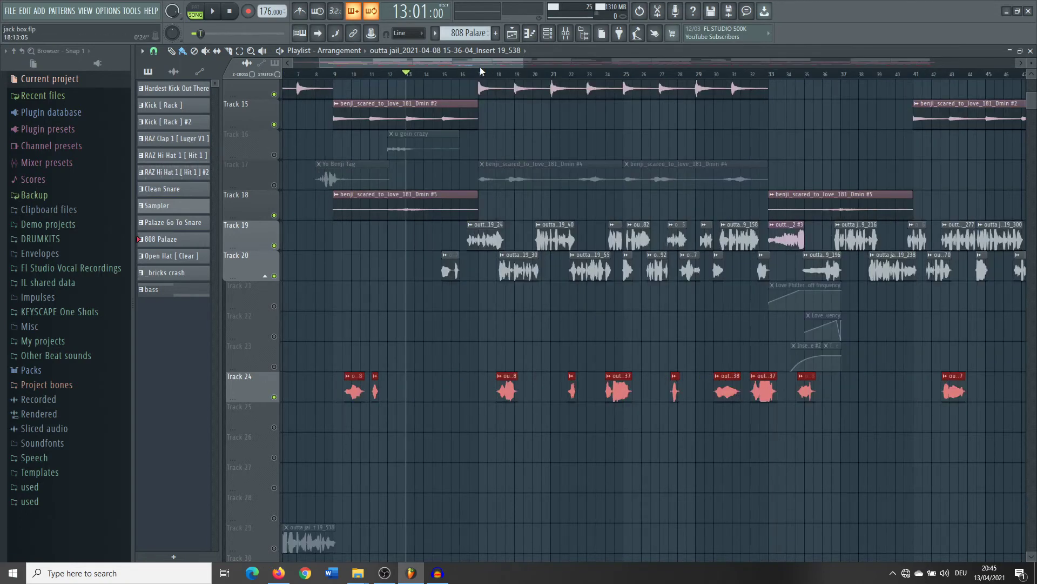
{"action": "left_click", "coordinate": [480, 71]}
{"action": "key", "text": "space"}
{"action": "scroll", "coordinate": [517, 400], "scroll_direction": "up", "scroll_amount": 3}
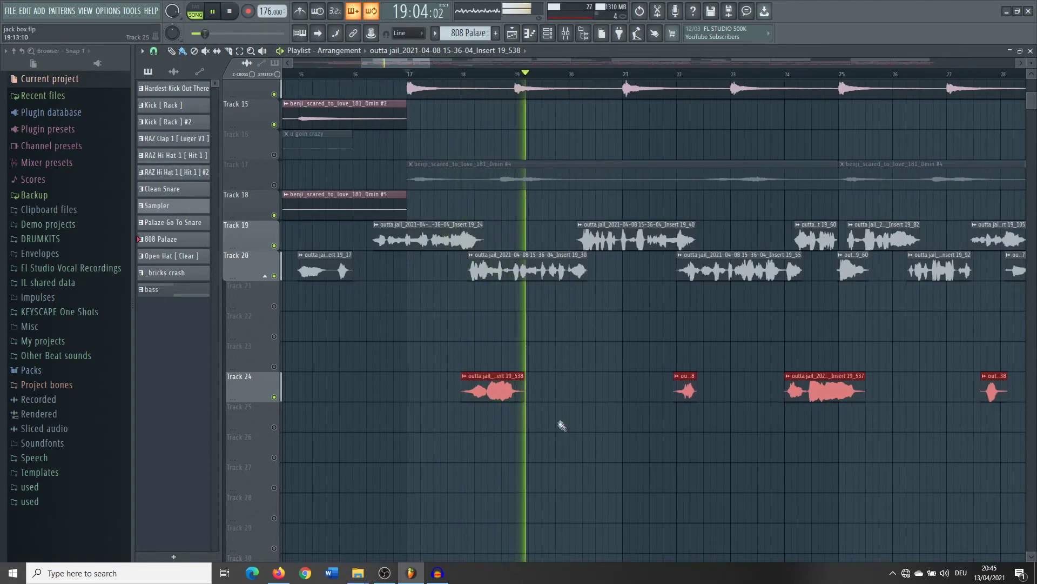
{"action": "scroll", "coordinate": [561, 425], "scroll_direction": "down", "scroll_amount": 3}
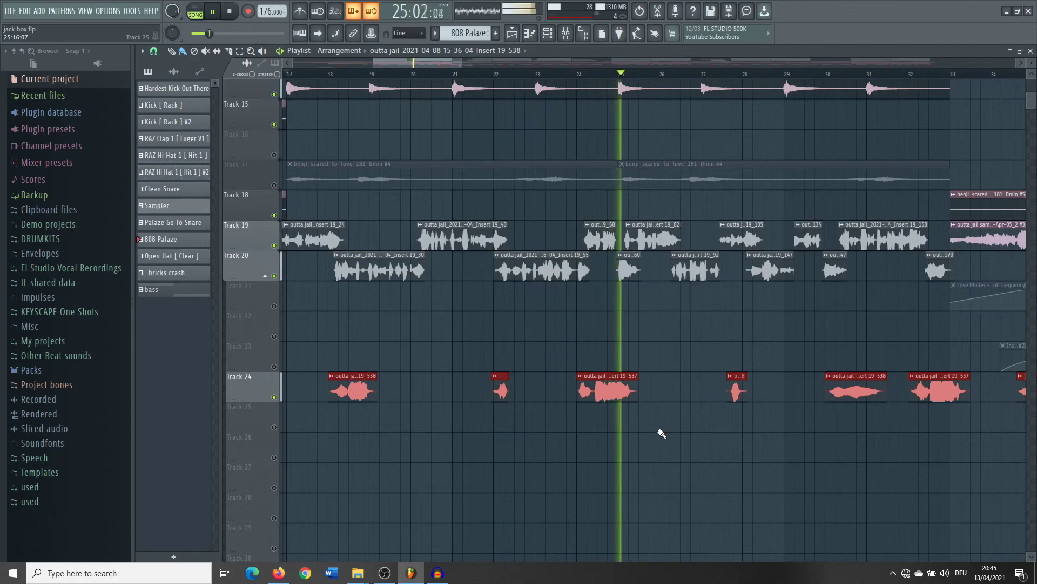
{"action": "key", "text": "space"}
{"action": "scroll", "coordinate": [662, 434], "scroll_direction": "down", "scroll_amount": 3}
{"action": "scroll", "coordinate": [641, 473], "scroll_direction": "down", "scroll_amount": 2}
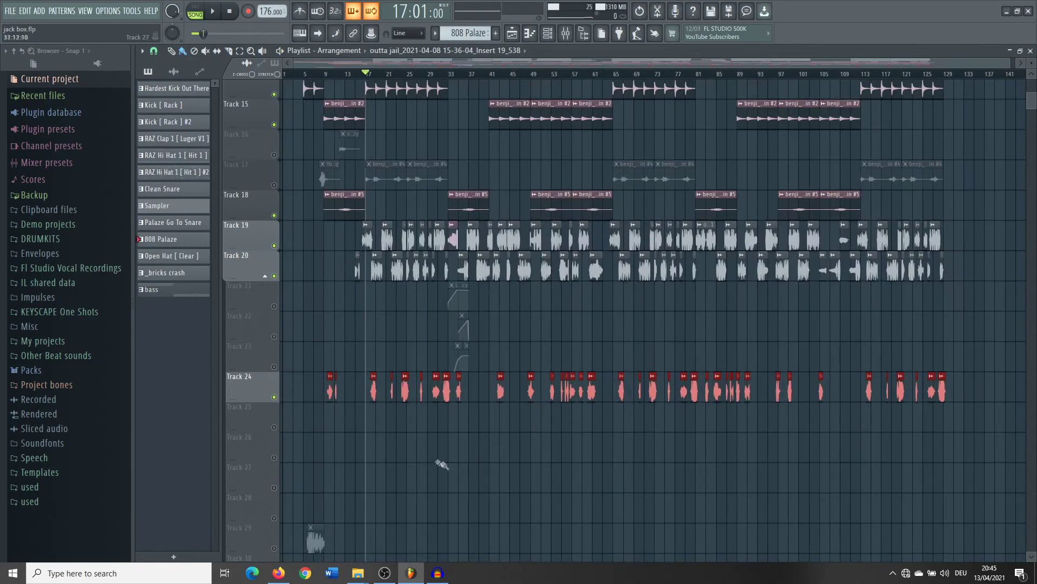
{"action": "scroll", "coordinate": [413, 469], "scroll_direction": "up", "scroll_amount": 2}
{"action": "scroll", "coordinate": [421, 456], "scroll_direction": "down", "scroll_amount": 2}
Step: Check the Insert 20 and Insert 22 effects, then close the mixer to return to the playlist
{"action": "key", "text": "F9"}
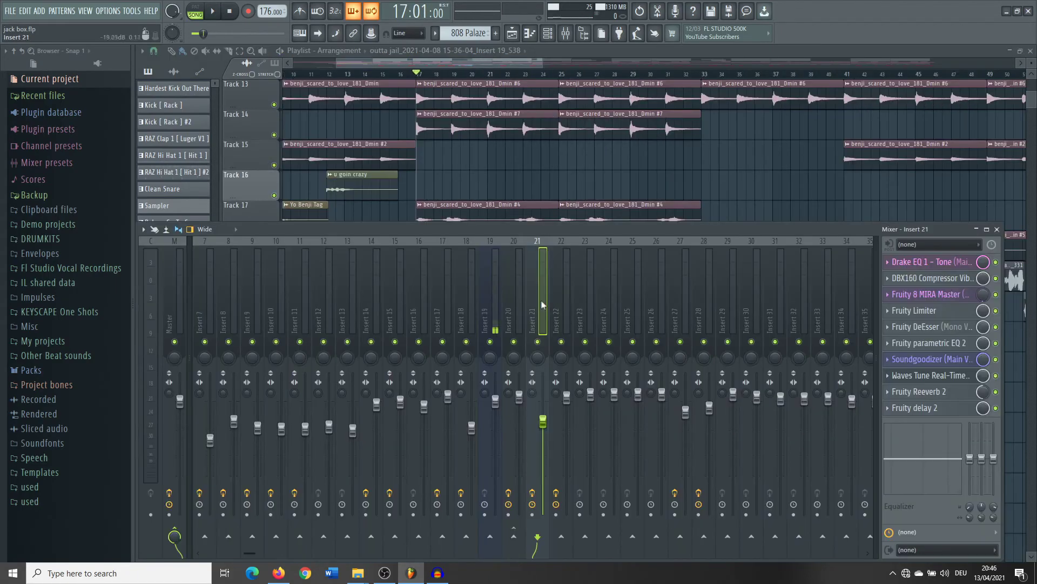
{"action": "left_click", "coordinate": [517, 302]}
{"action": "left_click", "coordinate": [563, 298]}
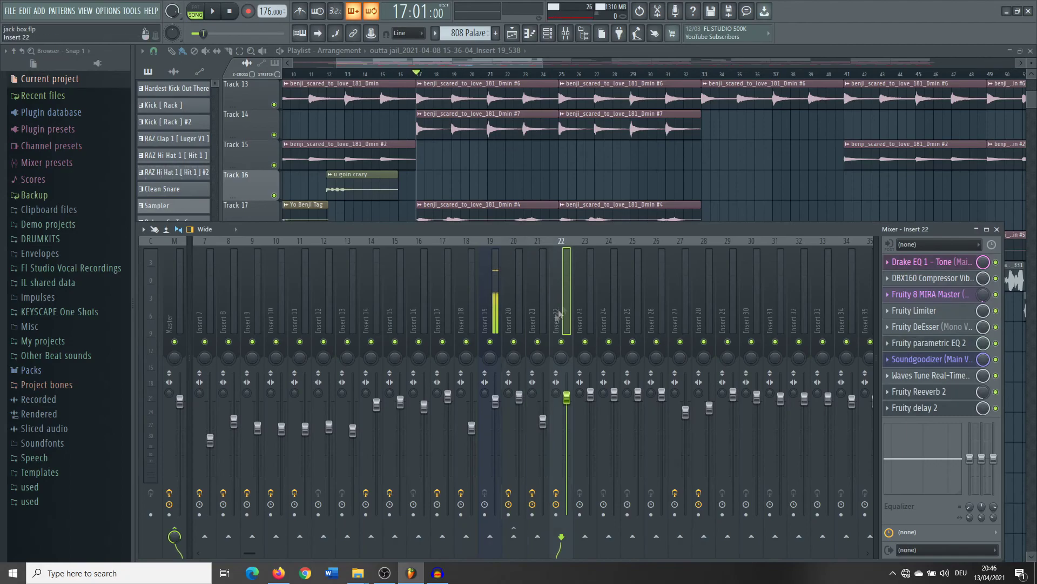
{"action": "left_click", "coordinate": [640, 62]}
{"action": "scroll", "coordinate": [640, 63], "scroll_direction": "down", "scroll_amount": 3}
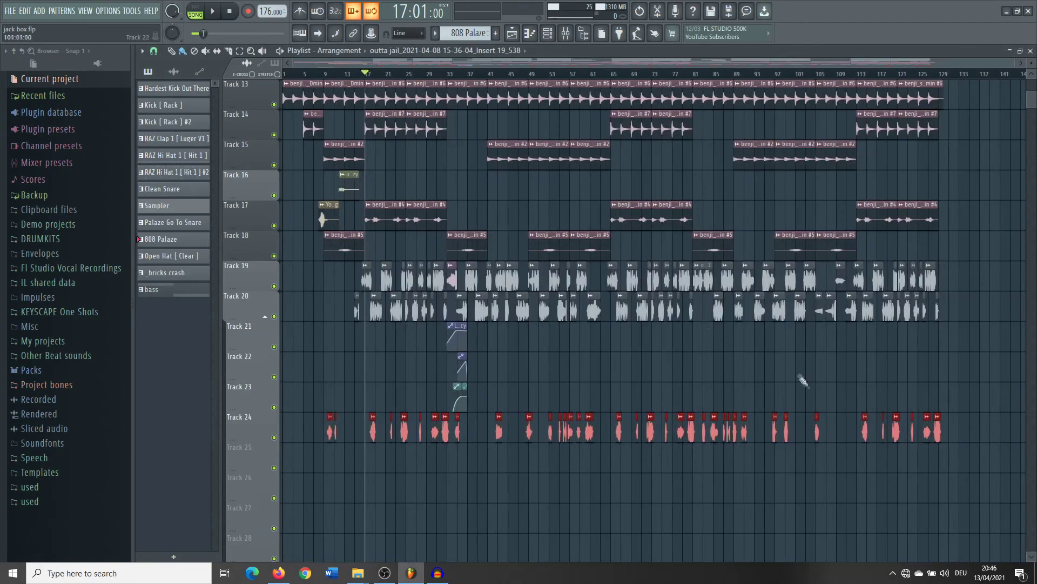
{"action": "scroll", "coordinate": [739, 361], "scroll_direction": "up", "scroll_amount": 3}
{"action": "scroll", "coordinate": [738, 361], "scroll_direction": "down", "scroll_amount": 3}
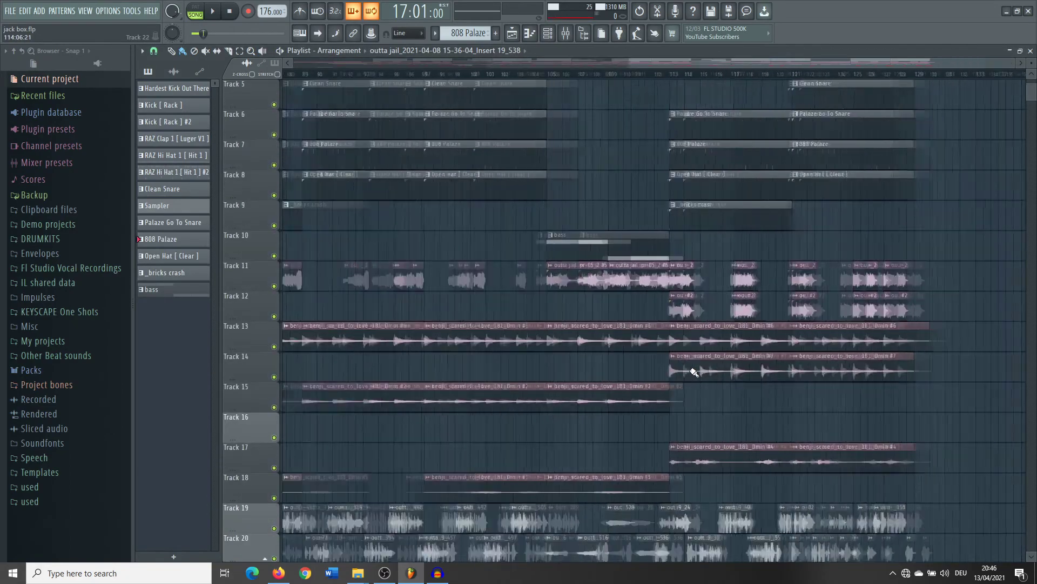
{"action": "scroll", "coordinate": [690, 431], "scroll_direction": "up", "scroll_amount": 5}
{"action": "scroll", "coordinate": [945, 411], "scroll_direction": "down", "scroll_amount": 2}
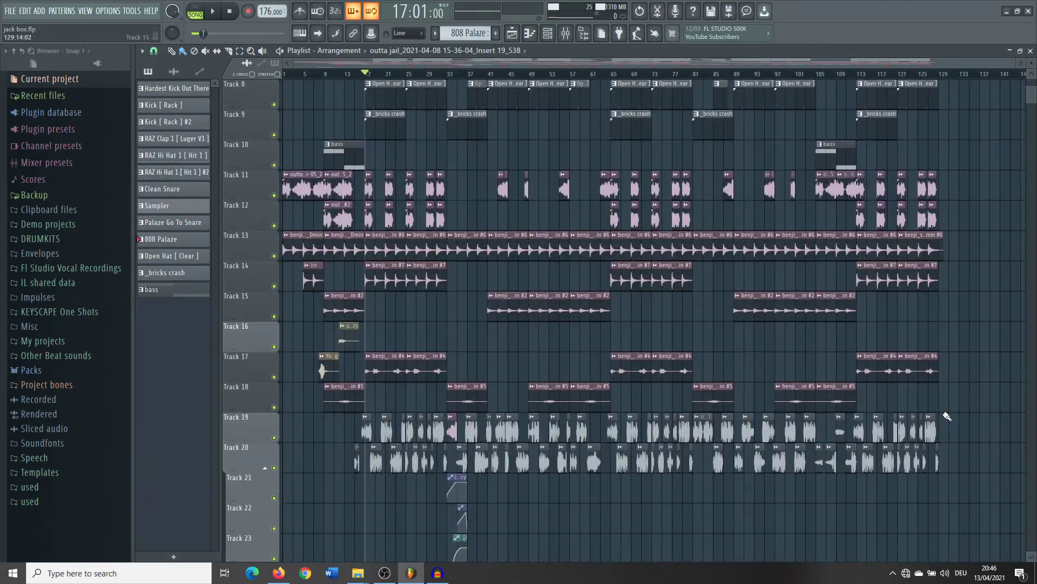
{"action": "scroll", "coordinate": [946, 416], "scroll_direction": "down", "scroll_amount": 2}
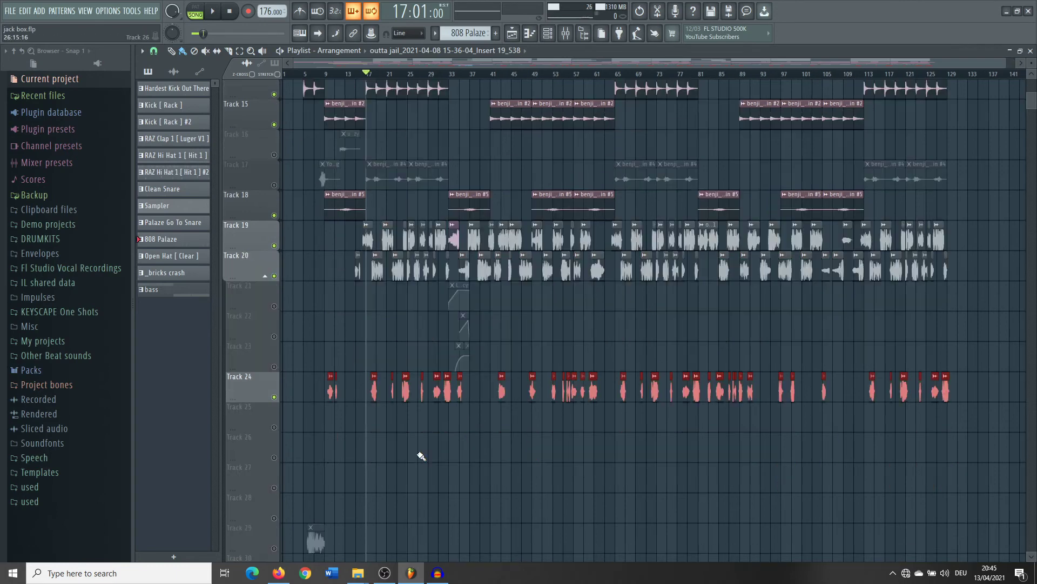
{"action": "scroll", "coordinate": [487, 482], "scroll_direction": "up", "scroll_amount": 3}
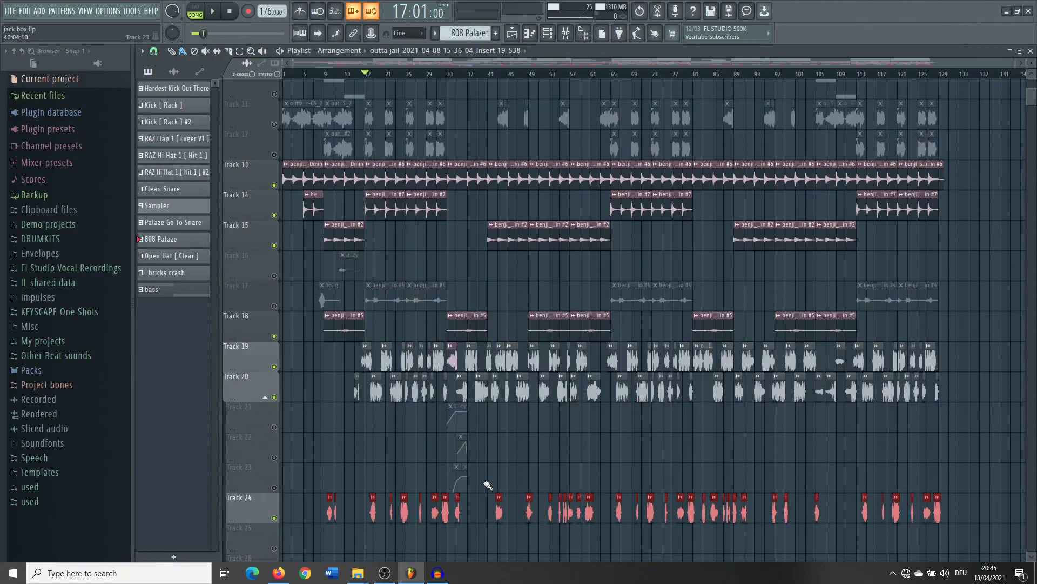
{"action": "scroll", "coordinate": [482, 456], "scroll_direction": "up", "scroll_amount": 8}
{"action": "scroll", "coordinate": [478, 461], "scroll_direction": "up", "scroll_amount": 2}
{"action": "scroll", "coordinate": [406, 445], "scroll_direction": "down", "scroll_amount": 5}
{"action": "scroll", "coordinate": [336, 394], "scroll_direction": "up", "scroll_amount": 4, "text": "ctrl"}
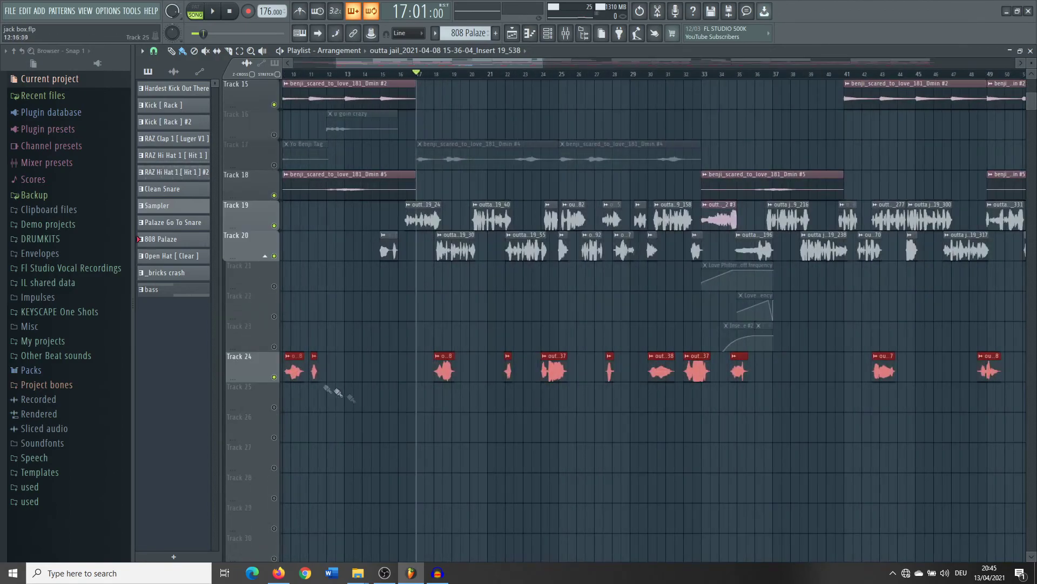